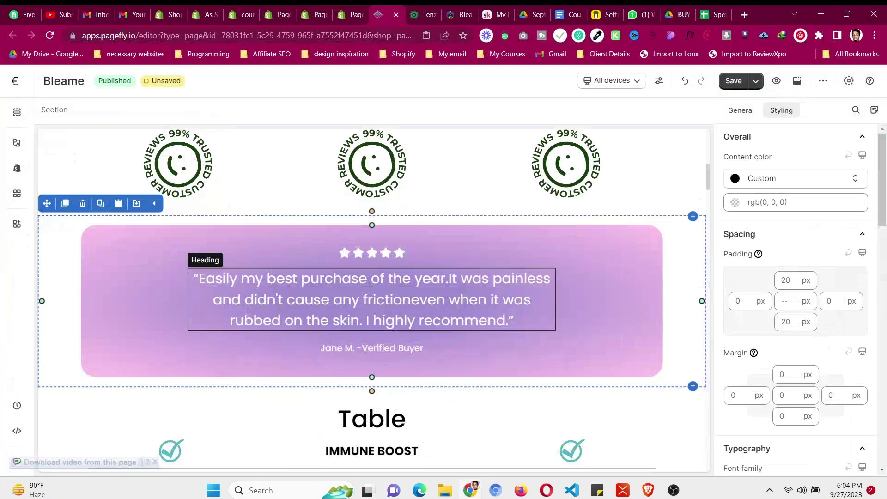
Step: Examine the page's existing table and the Tenzo reference page's comparison table at full and narrow window widths
scroll(280, 305, "up", 2)
scroll(212, 297, "down", 6)
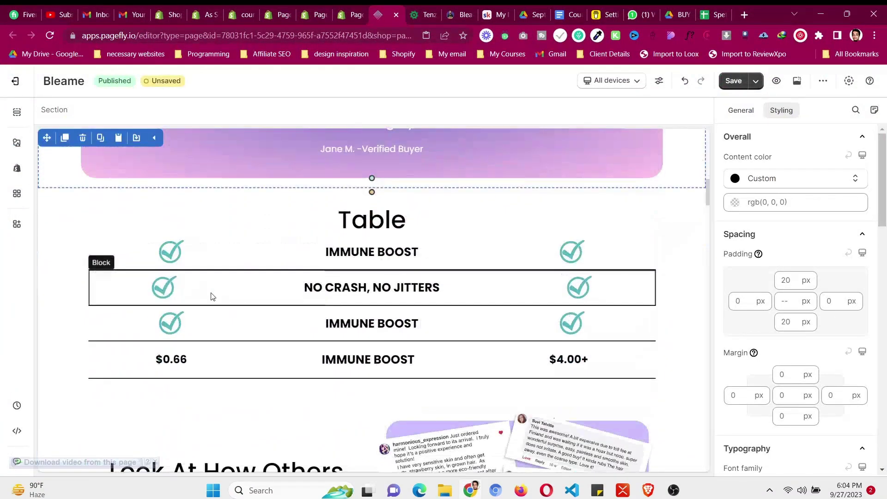
left_click(424, 13)
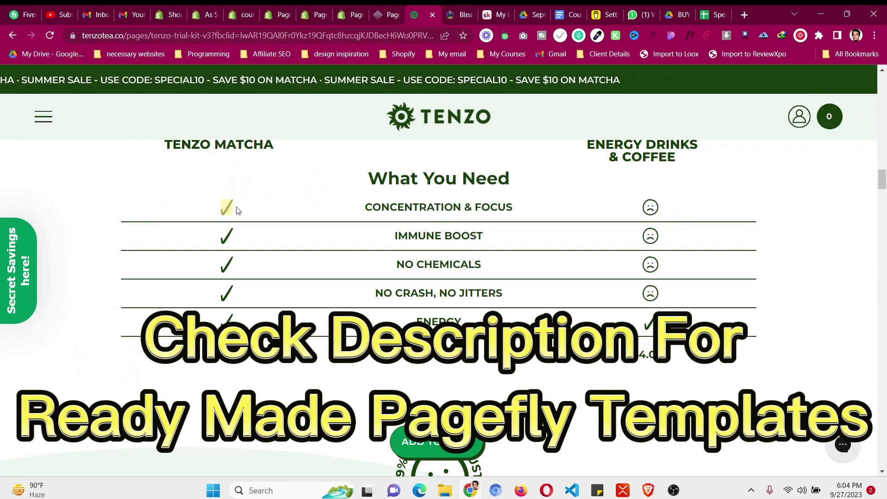
mouse_move(237, 210)
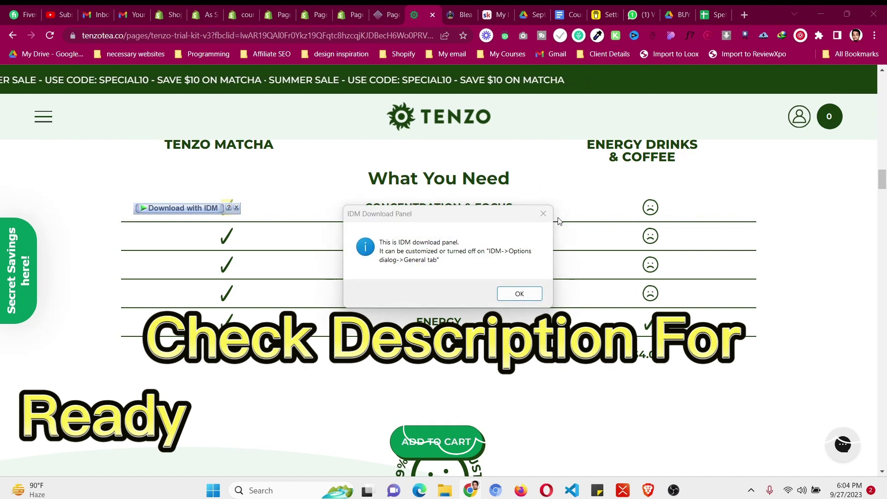
left_click(543, 214)
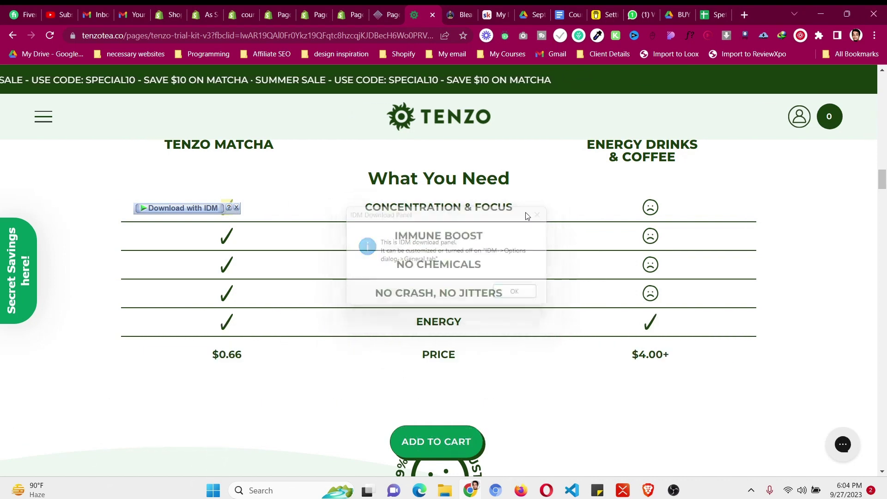
double_click(400, 207)
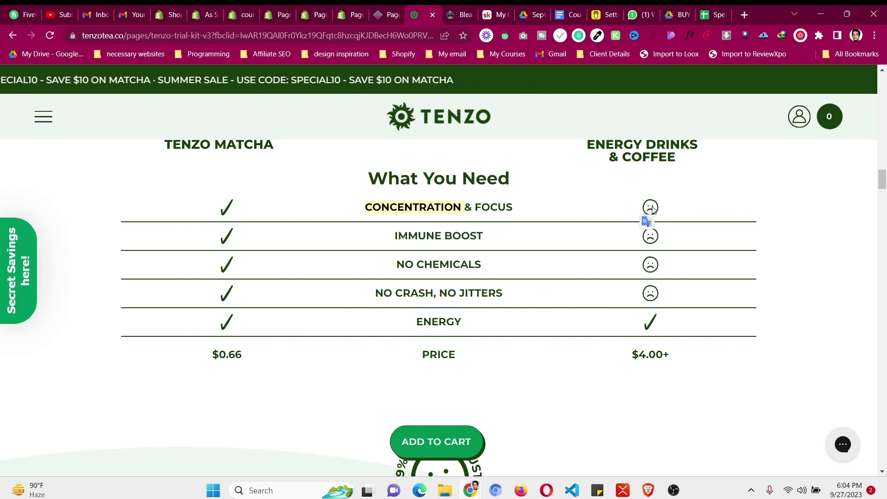
left_click(847, 14)
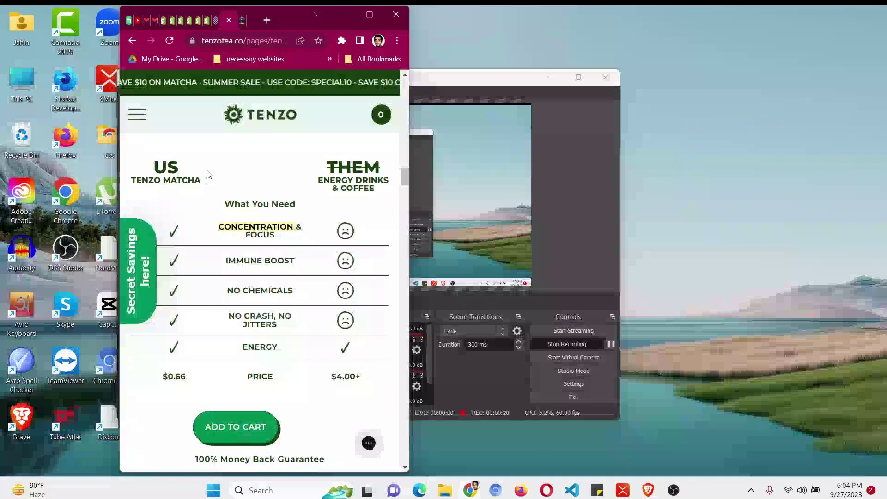
left_click(370, 14)
left_click(390, 10)
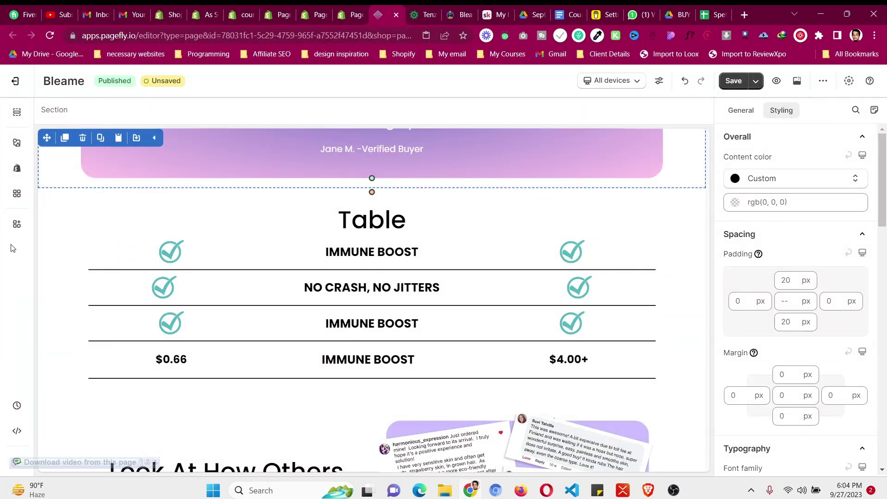
Step: Review the trust-badge, testimonial and table sections in the PageFly editor
scroll(58, 240, "up", 4)
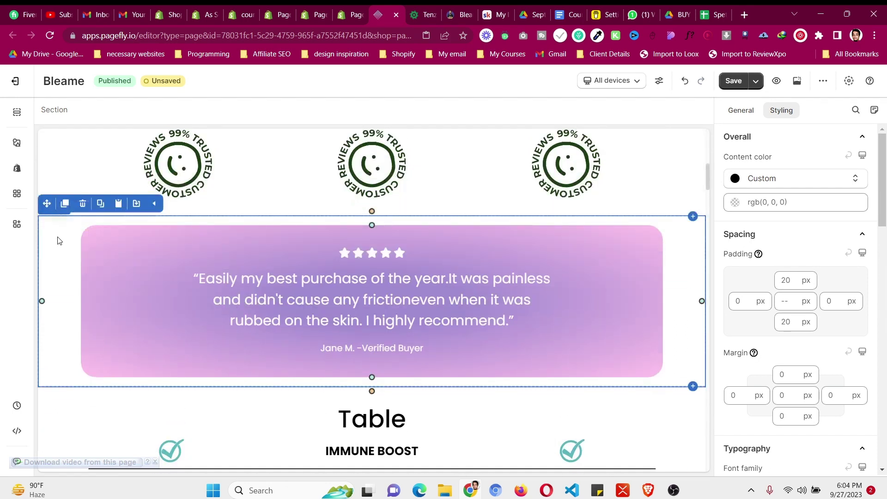
scroll(59, 240, "up", 1)
left_click(43, 198)
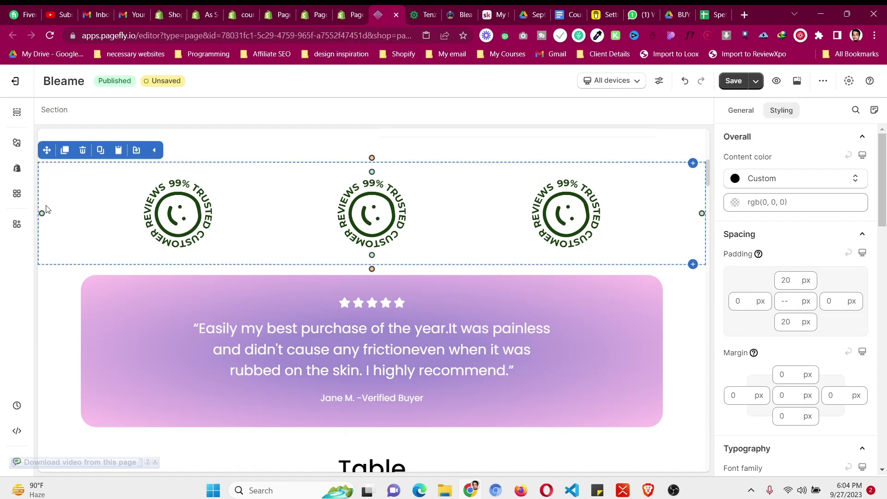
left_click(61, 305)
scroll(61, 303, "down", 4)
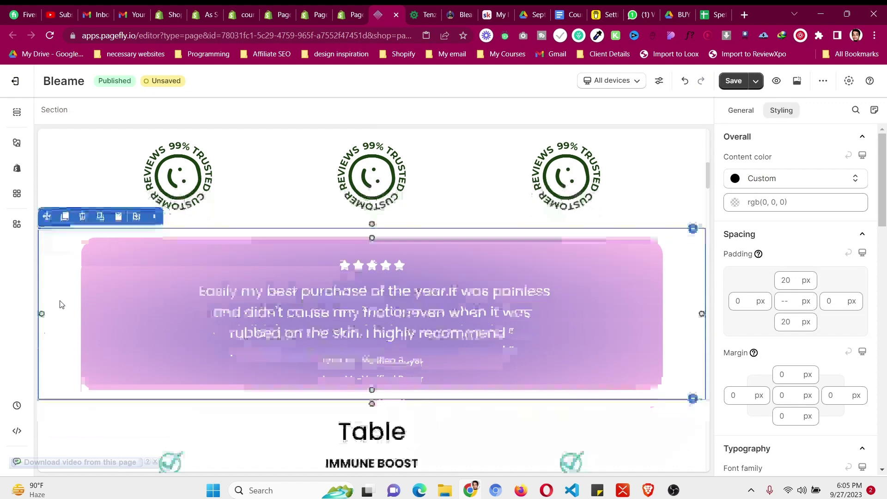
left_click(70, 303)
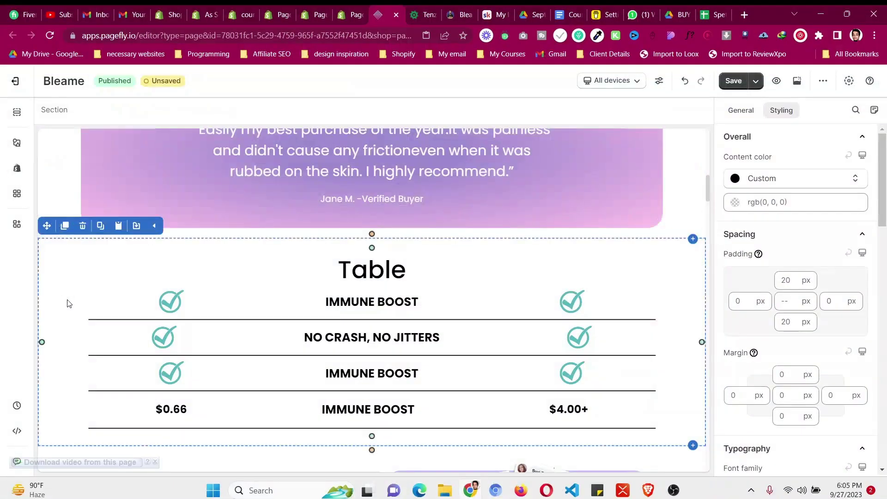
scroll(68, 303, "up", 3)
left_click(69, 304)
scroll(68, 303, "up", 1)
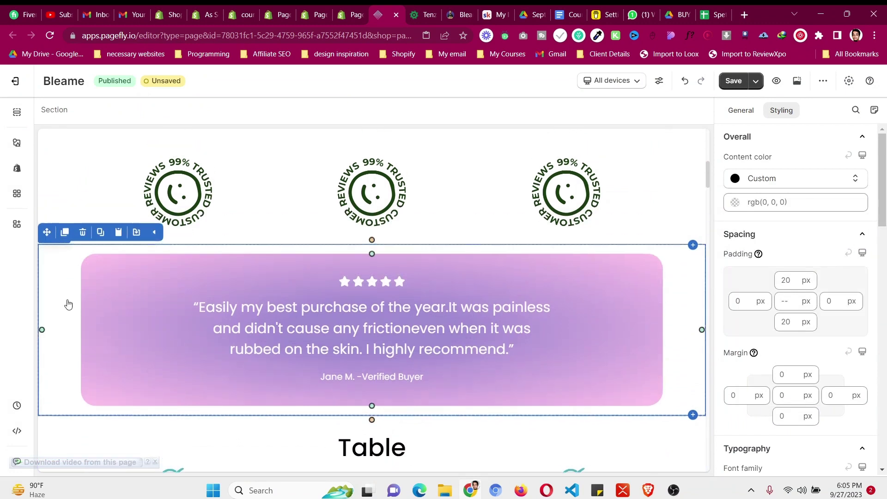
scroll(68, 304, "up", 2)
scroll(68, 303, "down", 4)
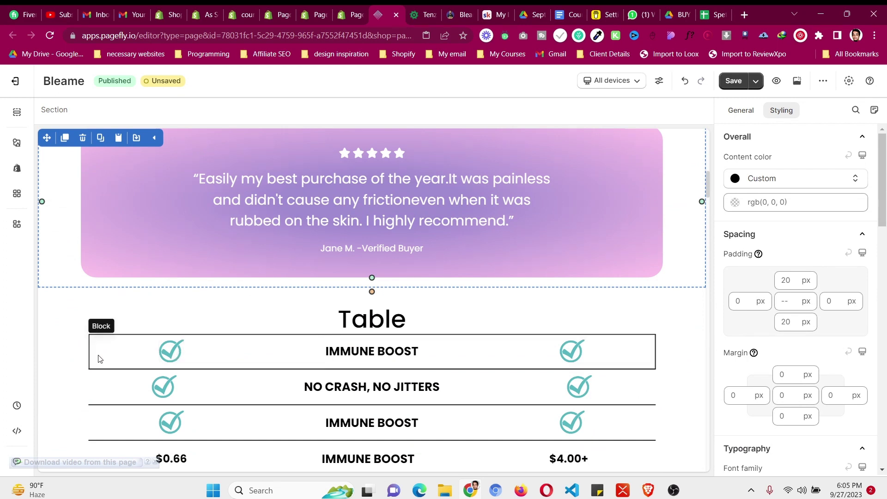
scroll(98, 359, "down", 1)
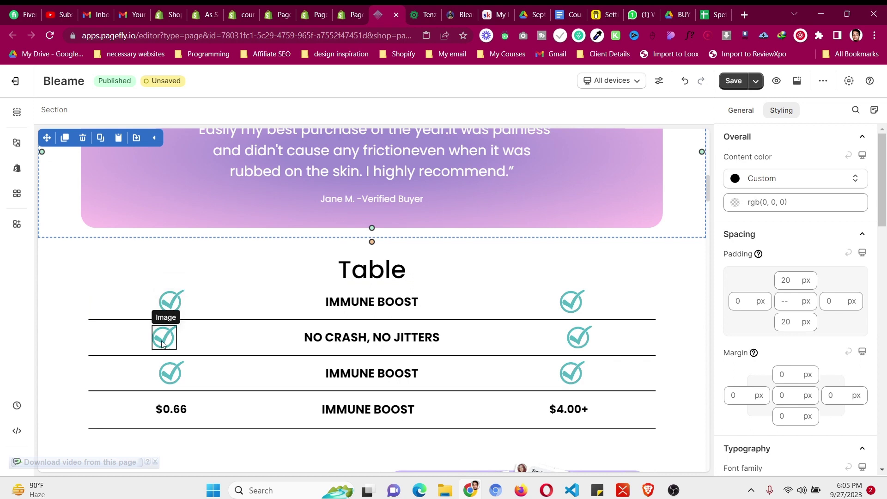
scroll(183, 381, "up", 3)
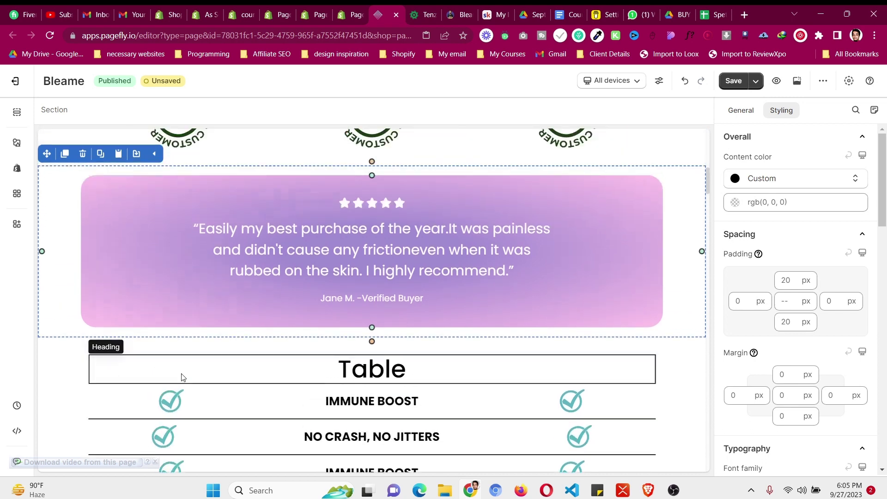
Step: Insert a one-column layout section between the trust badges and the testimonial
left_click(17, 143)
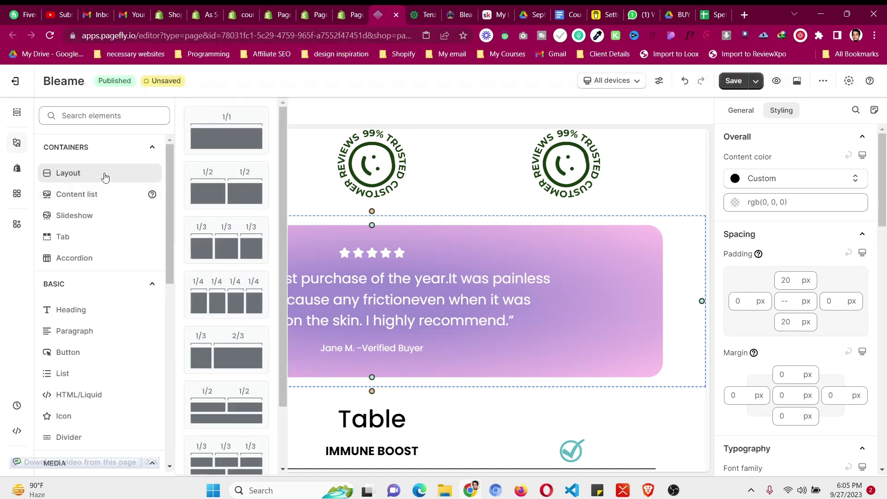
left_click(427, 15)
scroll(181, 184, "up", 1)
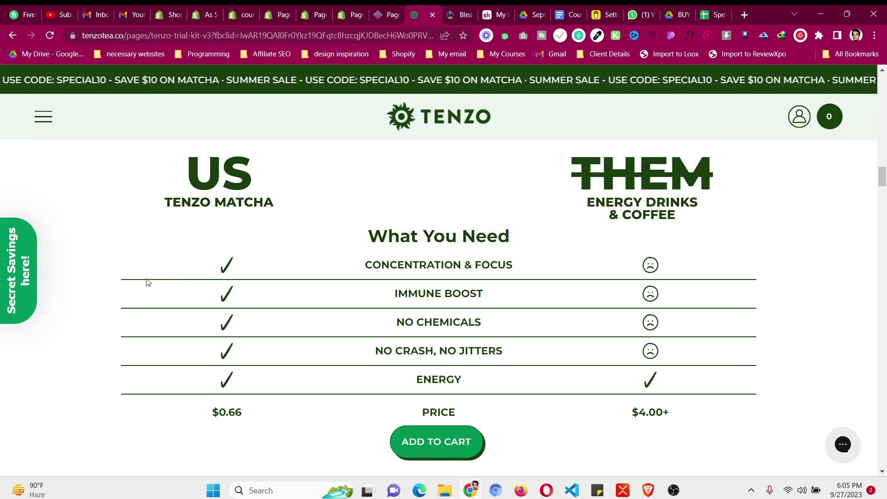
left_click(389, 11)
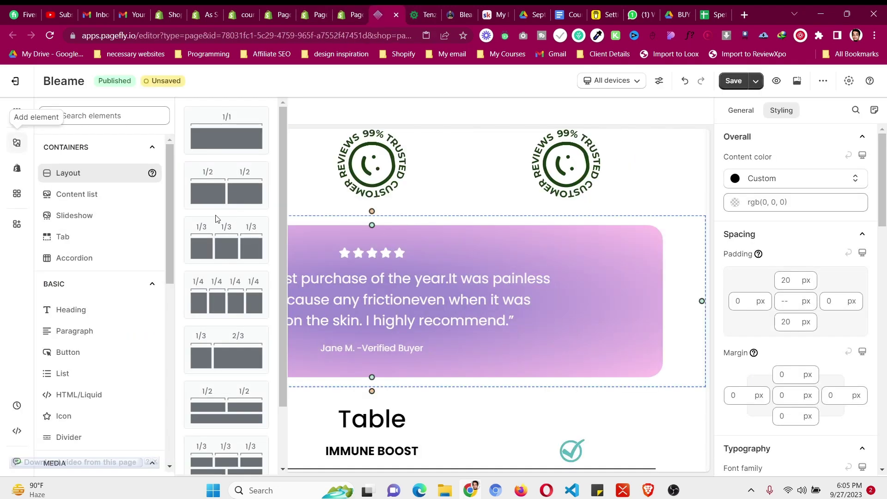
left_click_drag(466, 211, 475, 218)
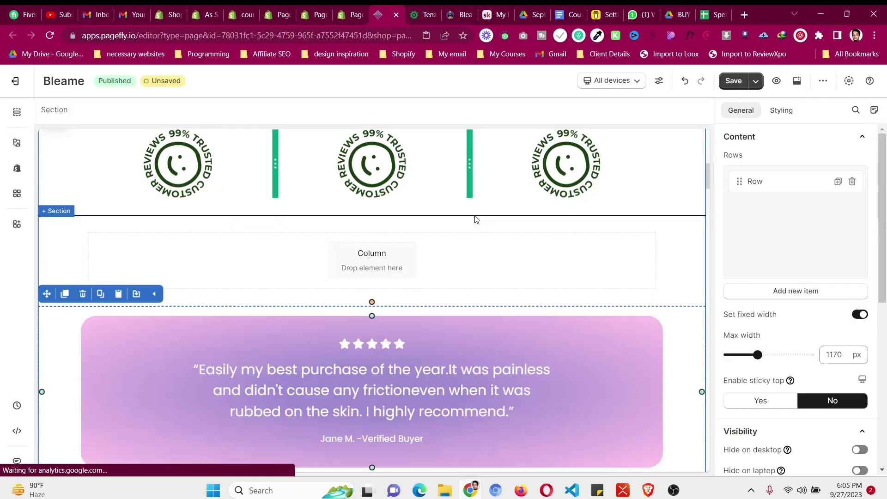
left_click(281, 257)
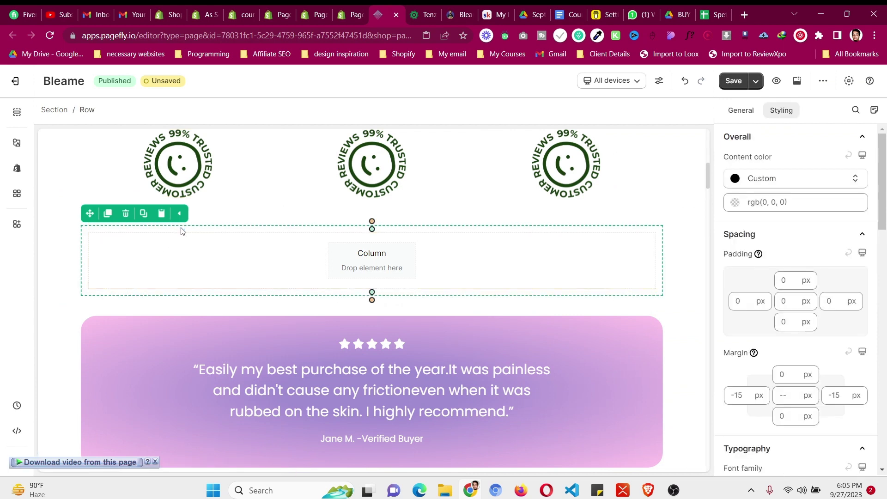
Step: Duplicate the "Table" heading into the new section's empty column and change its text to "Responsive Table"
scroll(181, 229, "down", 4)
left_click(120, 310)
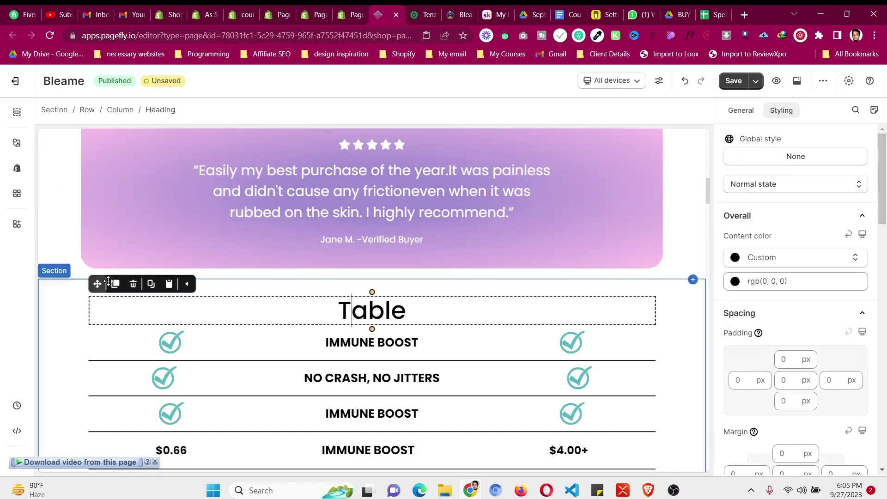
left_click(116, 284)
left_click_drag(97, 283, 694, 120)
left_click_drag(402, 114, 393, 418)
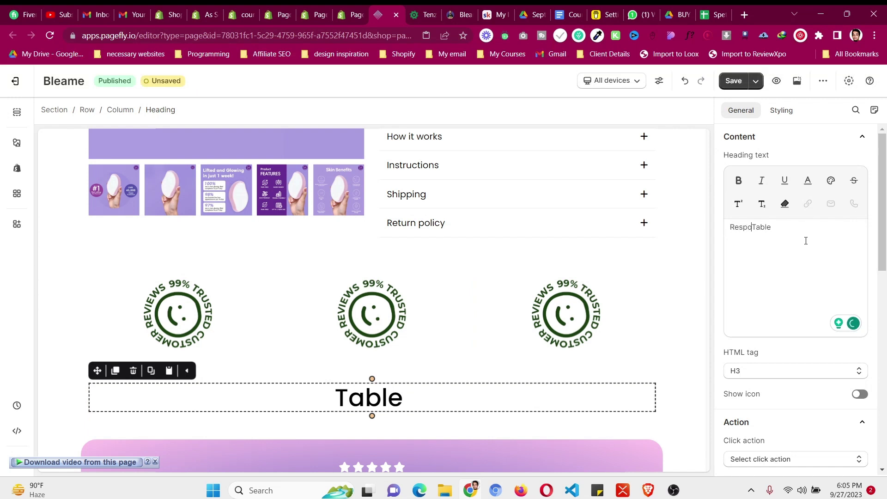
type("ive")
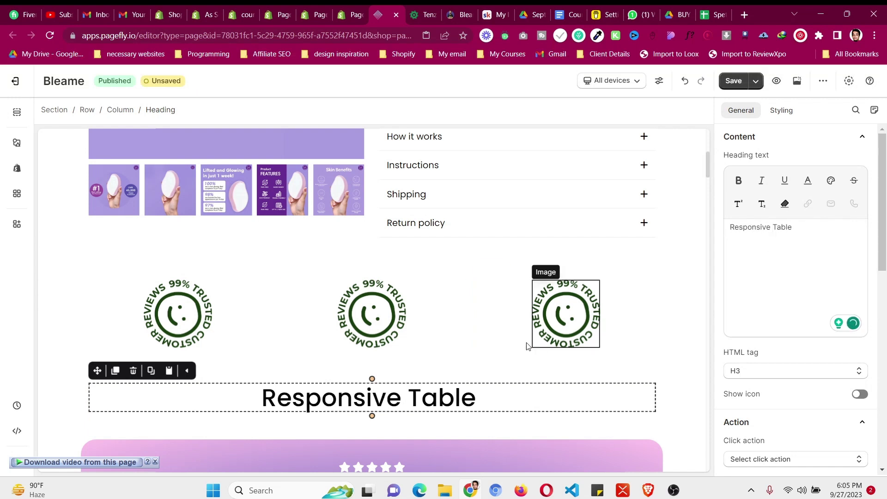
Step: Add a Block container directly below the "Responsive Table" heading, in the same column
scroll(522, 336, "down", 2)
key("ctrl+Tab")
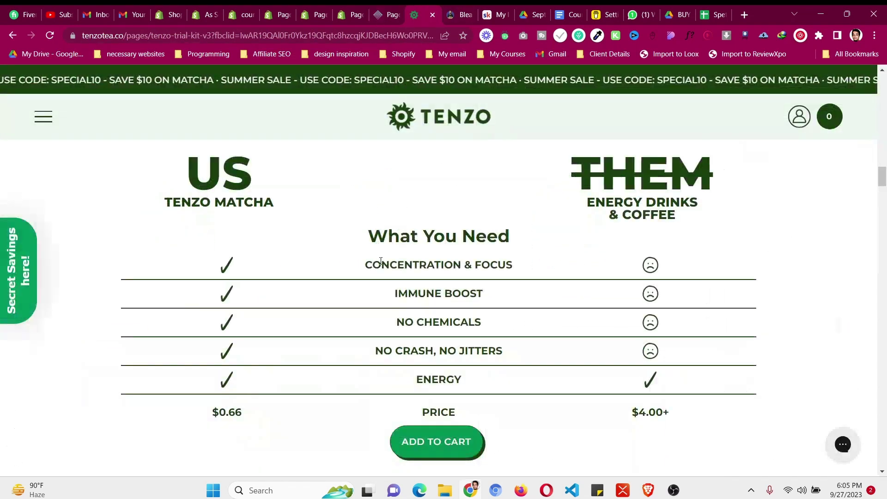
key("ctrl+shift+Tab")
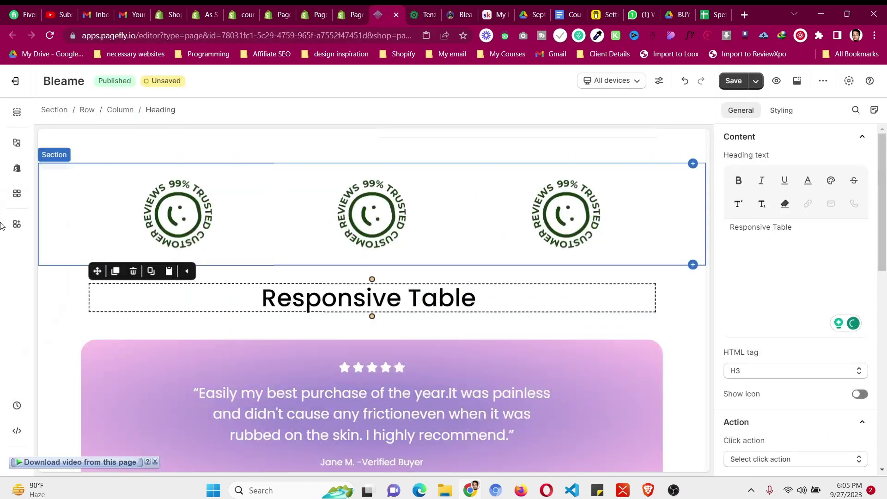
left_click(17, 143)
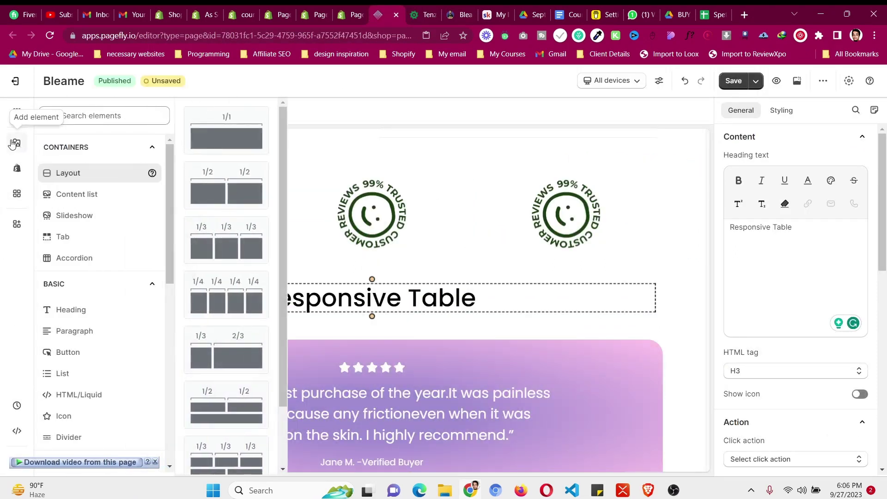
scroll(224, 286, "down", 3)
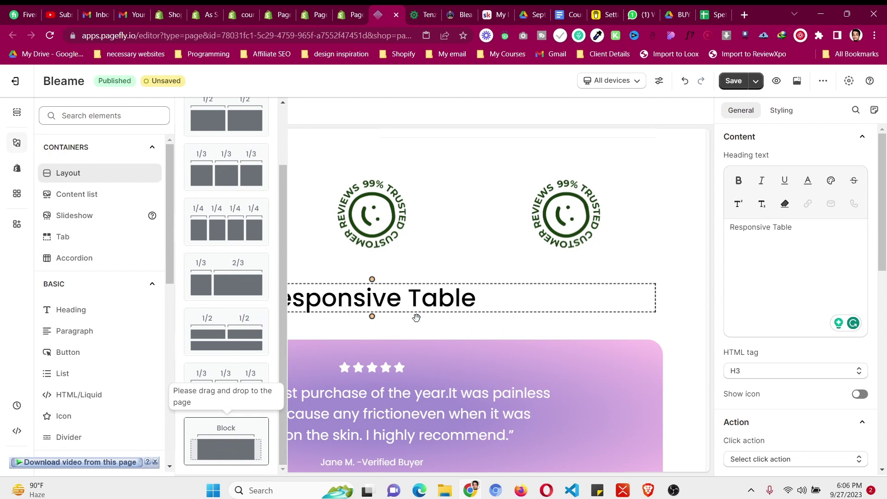
left_click_drag(416, 318, 419, 312)
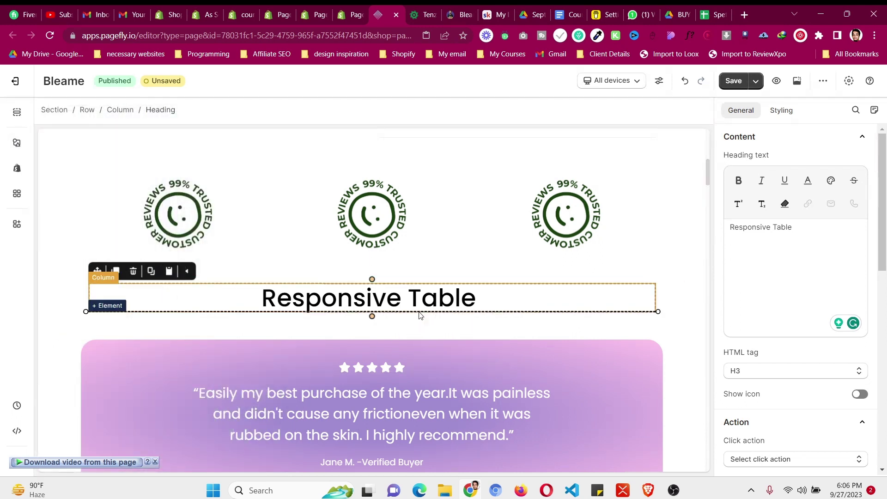
Step: Set the block's top and bottom padding to 10 px and its width to 100% in its CSS code
left_click(426, 11)
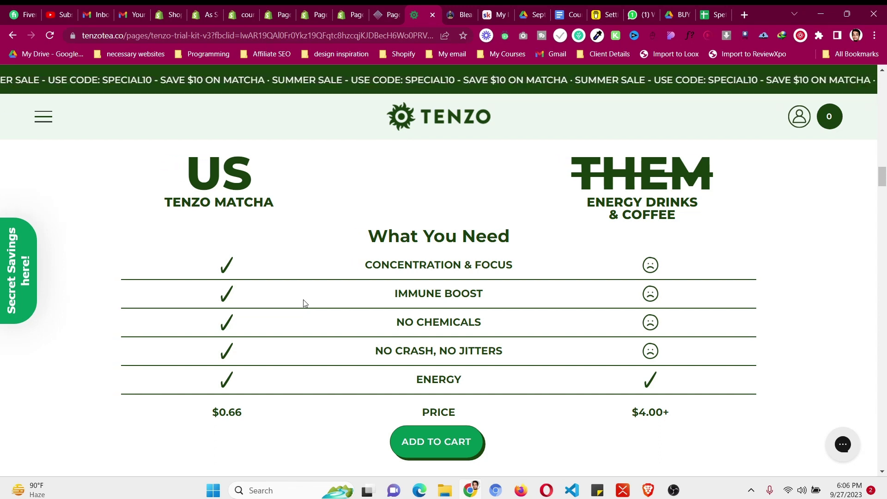
left_click(398, 13)
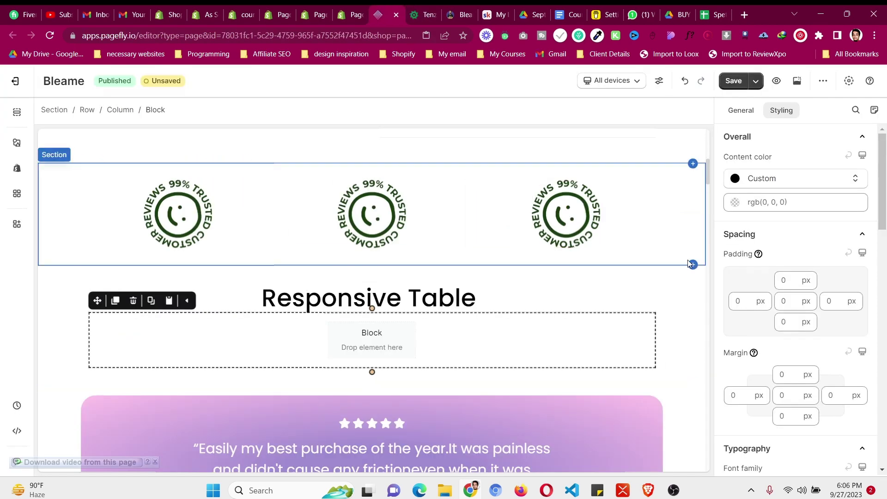
type("10")
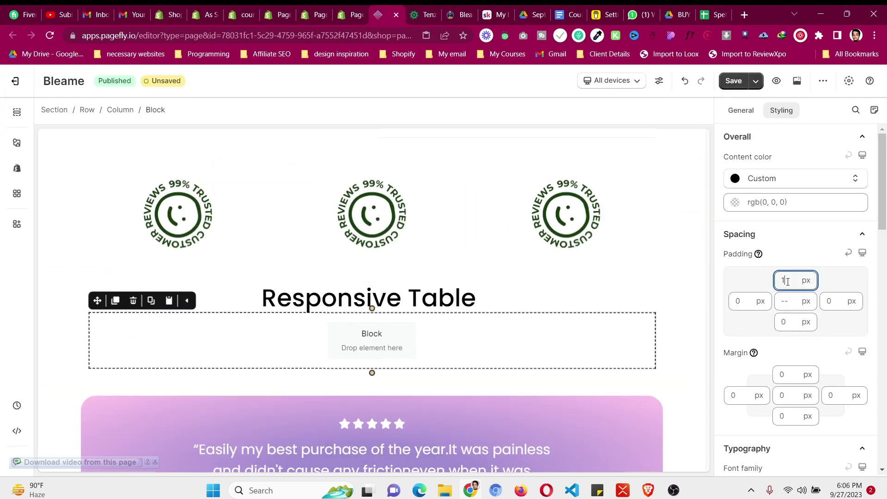
left_click(784, 320)
type("10")
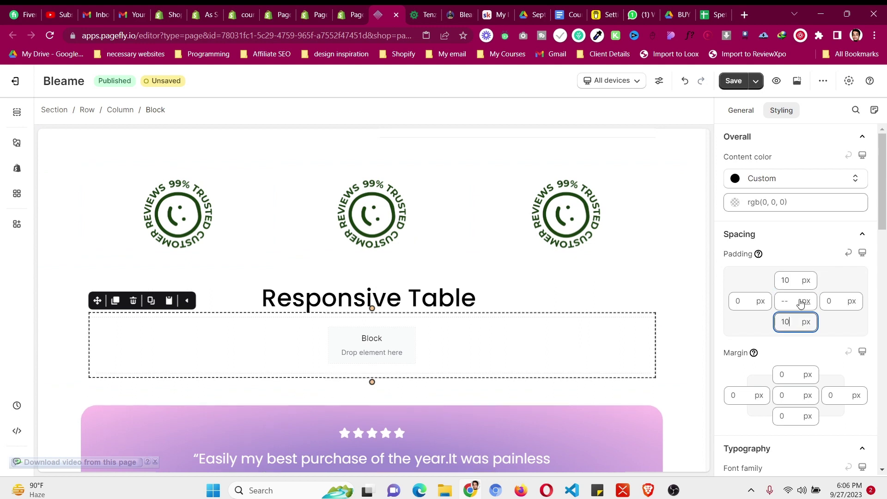
scroll(811, 385, "down", 10)
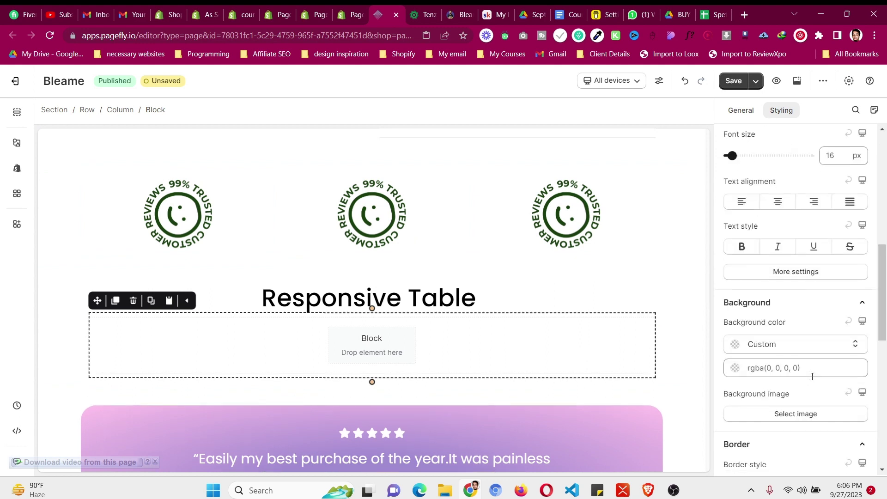
scroll(832, 356, "up", 6)
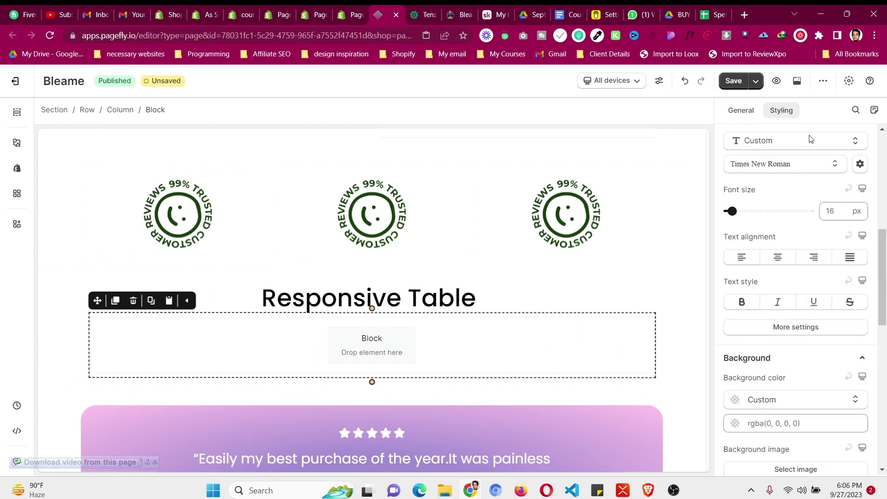
scroll(822, 302, "down", 6)
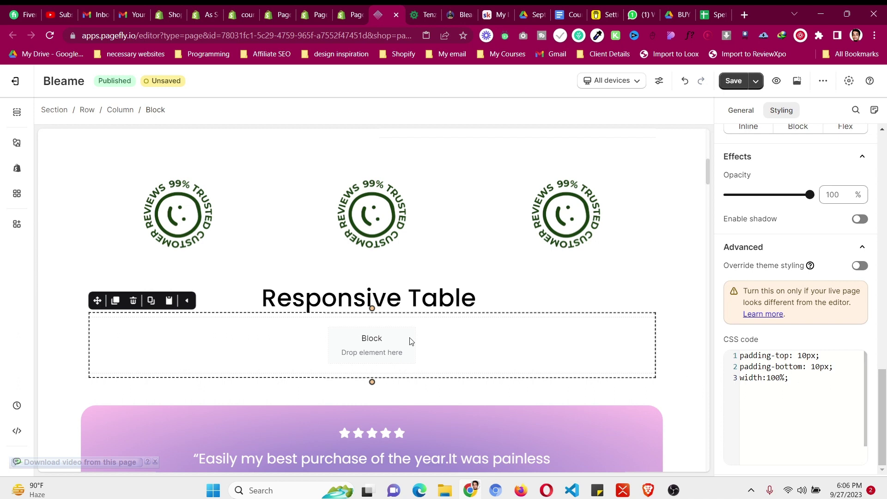
Step: Add a Block container inside the empty block below the "Responsive Table" heading
left_click(15, 144)
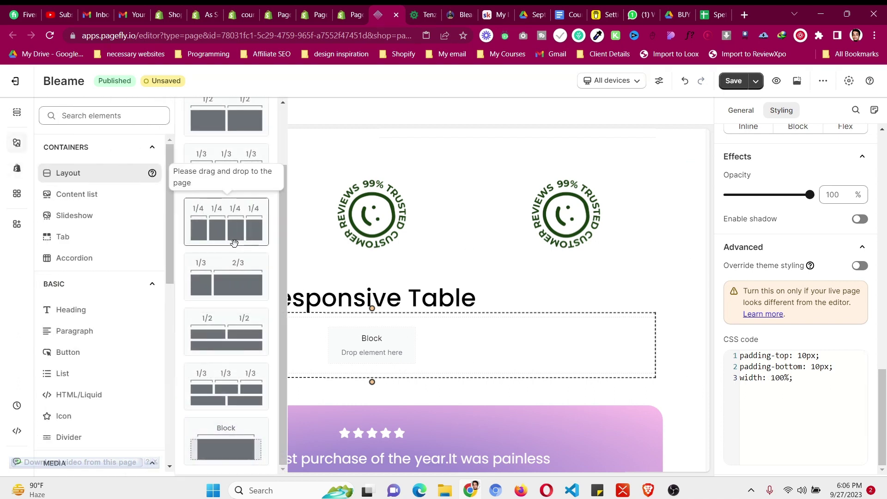
left_click(232, 433)
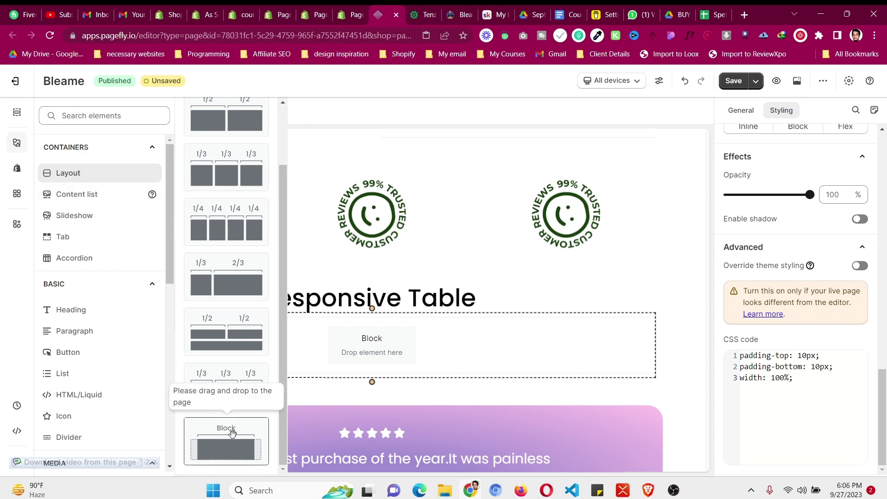
left_click_drag(352, 358, 415, 344)
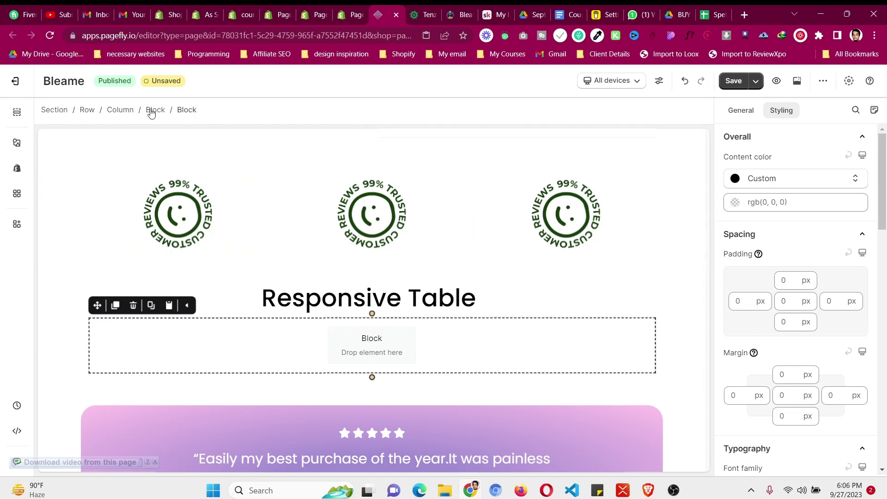
Step: Duplicate the first checkmark image of the existing Table and move the copy into the new inner block under "Responsive Table"
scroll(303, 439, "down", 6)
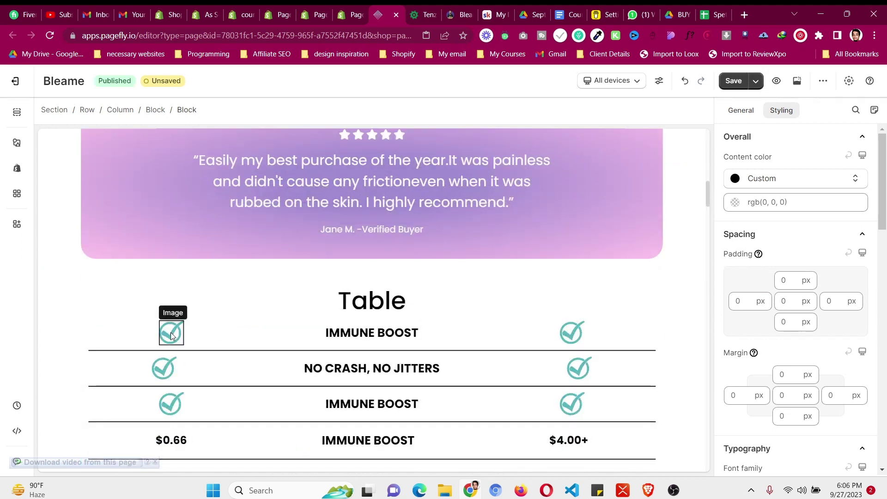
left_click(171, 336)
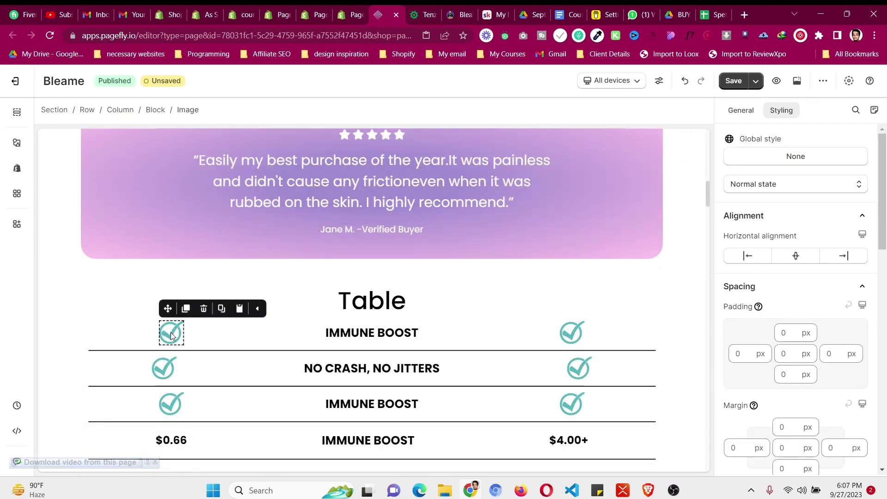
left_click(187, 310)
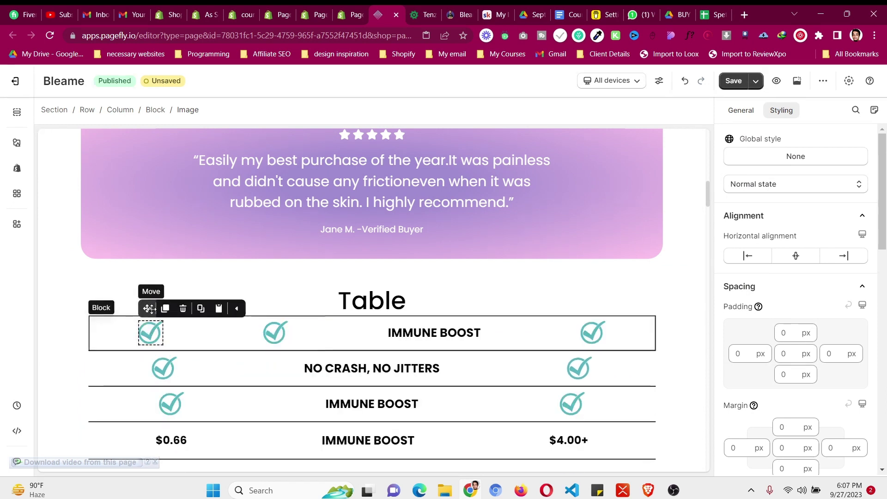
left_click_drag(147, 308, 301, 301)
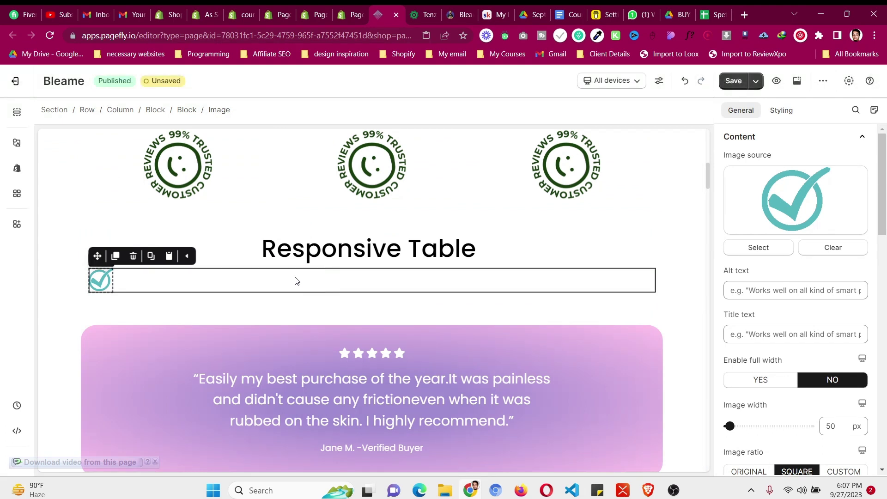
Step: Duplicate the inner checkmark block and delete the checkmark image from the lower one, leaving an empty block
left_click(151, 291)
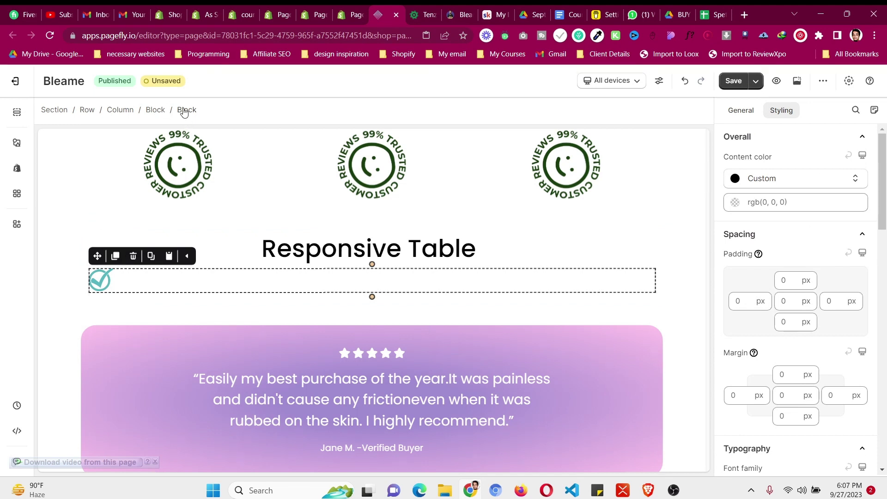
left_click(116, 257)
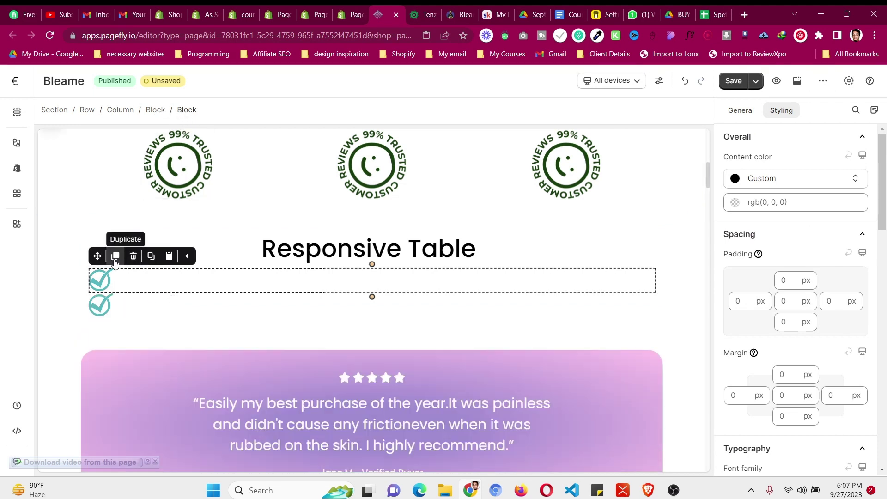
left_click(98, 316)
left_click(136, 285)
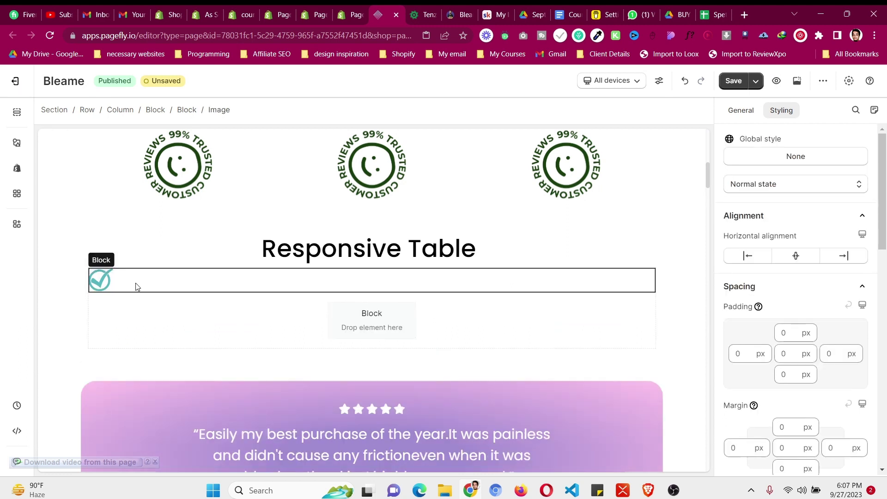
left_click(252, 345)
Step: Duplicate the first "IMMUNE BOOST" paragraph of the existing Table into the empty inner block under "Responsive Table"
scroll(342, 321, "down", 5)
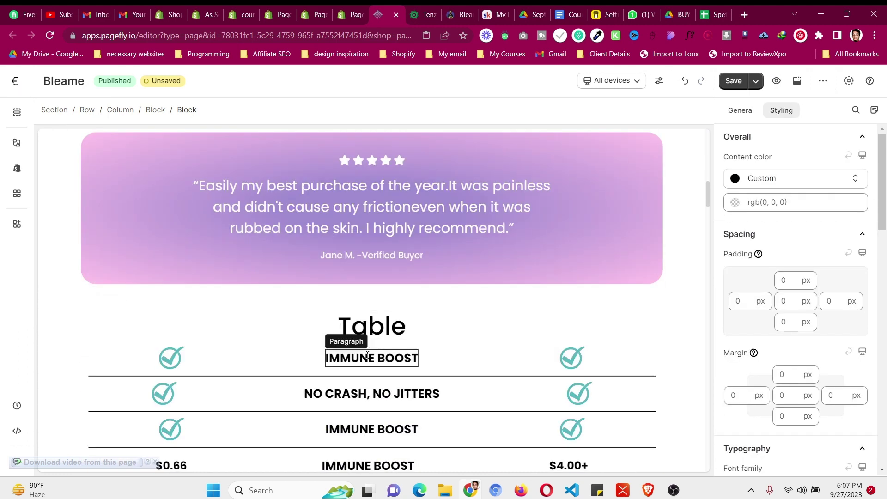
left_click(337, 345)
left_click_drag(368, 369, 272, 242)
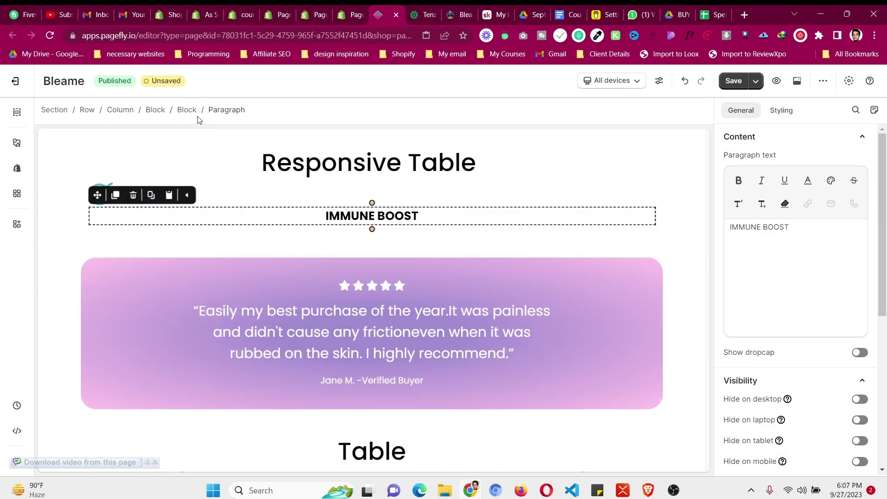
left_click(187, 111)
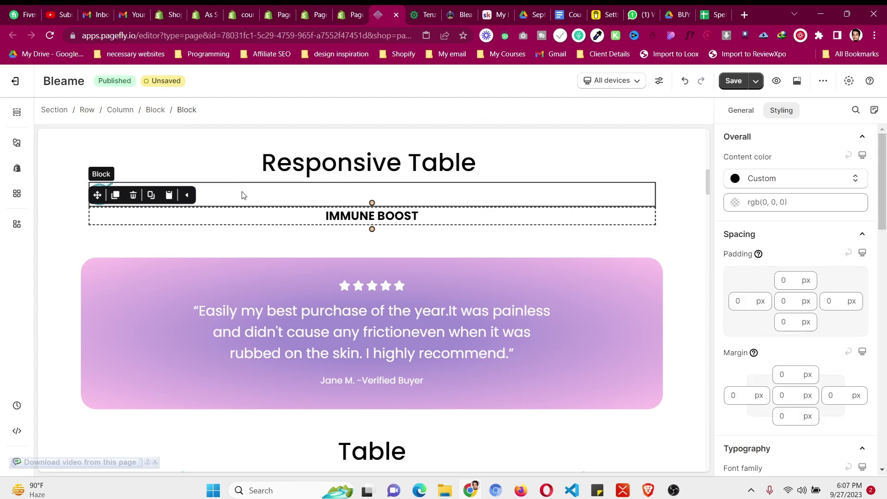
left_click(223, 222)
left_click(181, 111)
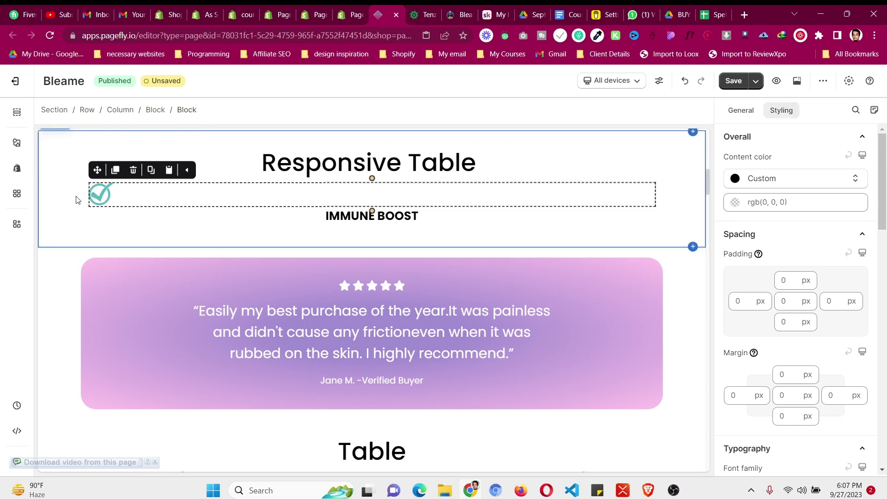
left_click(247, 213)
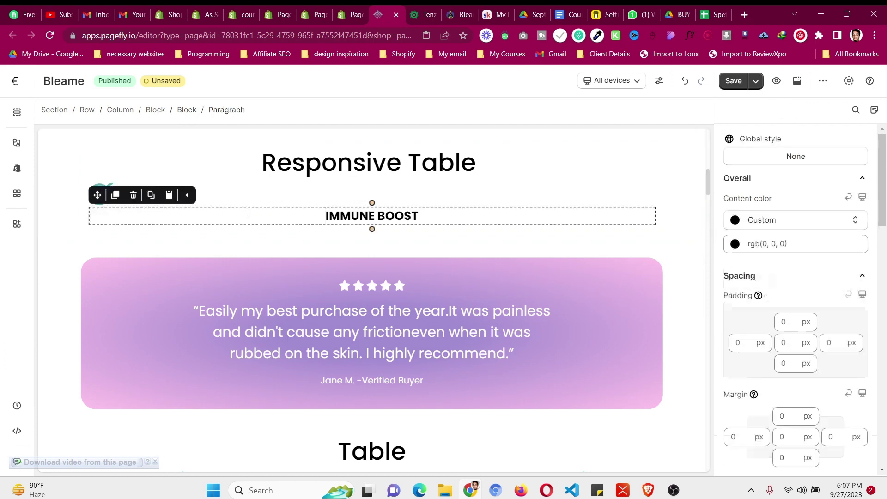
left_click(180, 111)
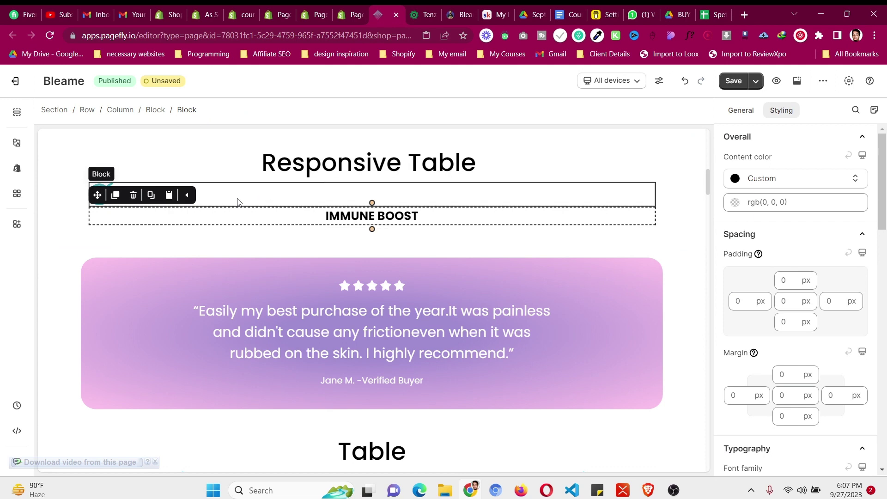
left_click(116, 171)
left_click_drag(98, 170, 388, 252)
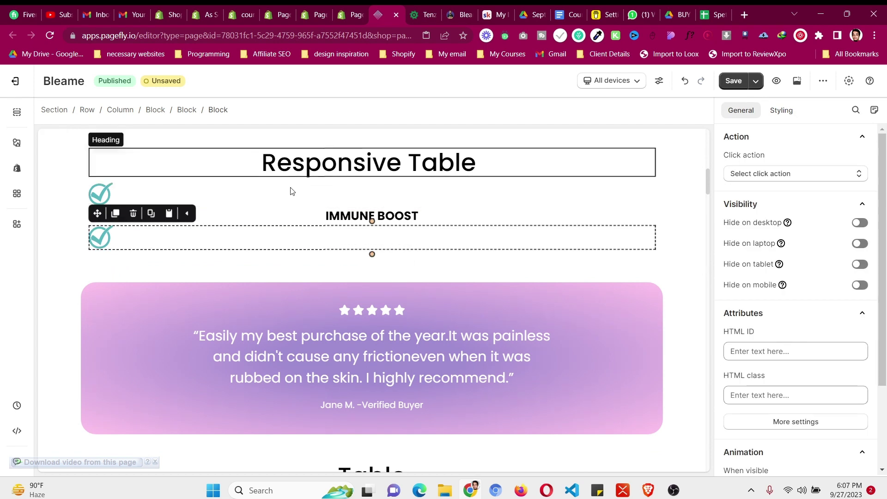
left_click(86, 220)
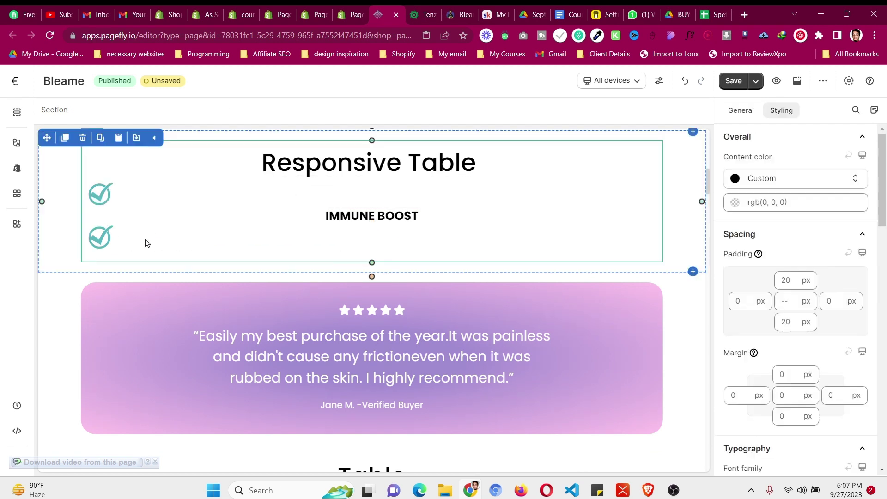
left_click(137, 237)
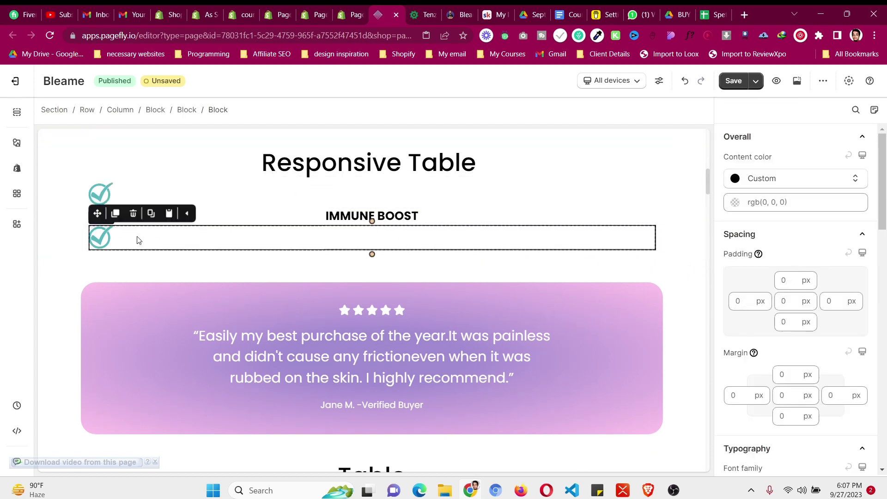
left_click(183, 111)
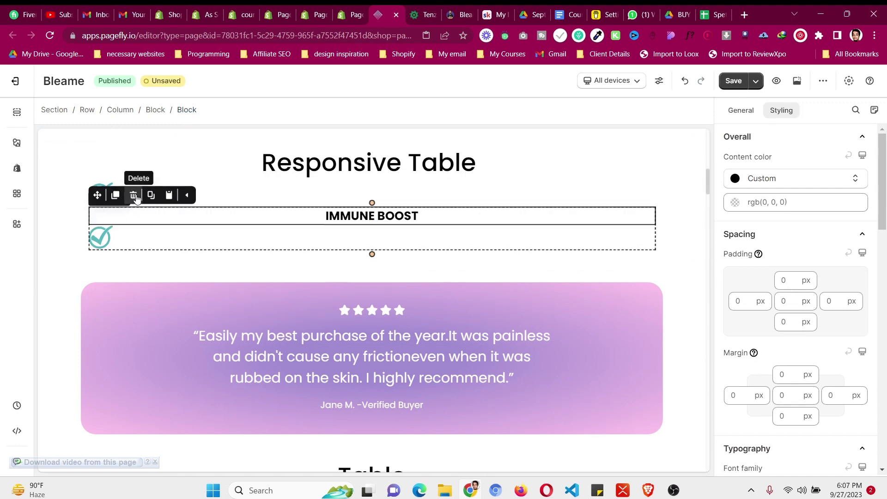
left_click(142, 242)
left_click(133, 215)
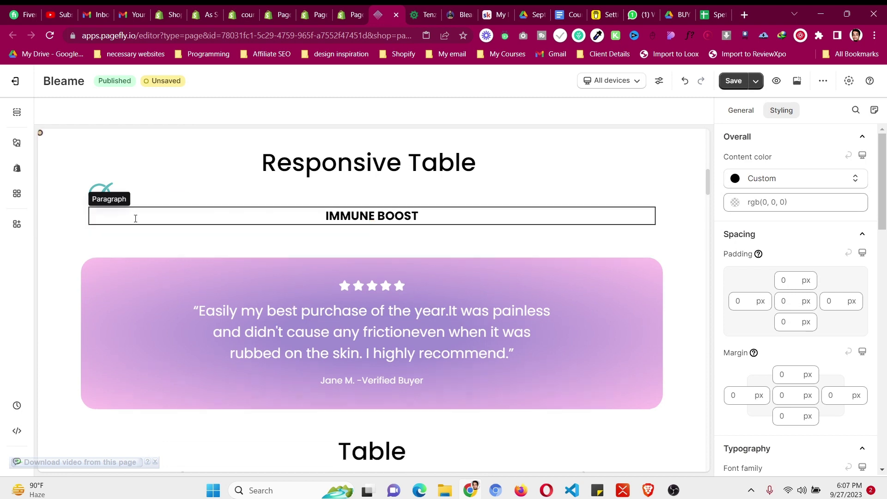
Step: Duplicate the checkmark block and place one below the "IMMUNE BOOST" block, directly inside the outer block
left_click(135, 217)
left_click(231, 198)
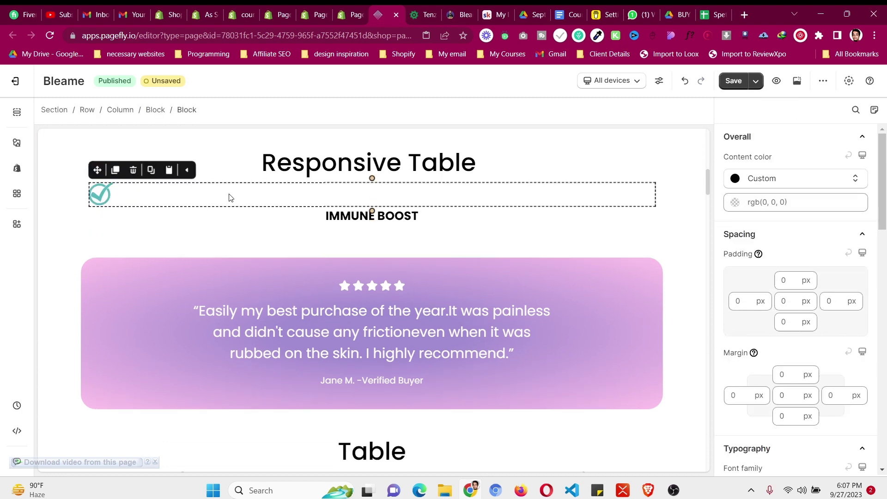
left_click(115, 170)
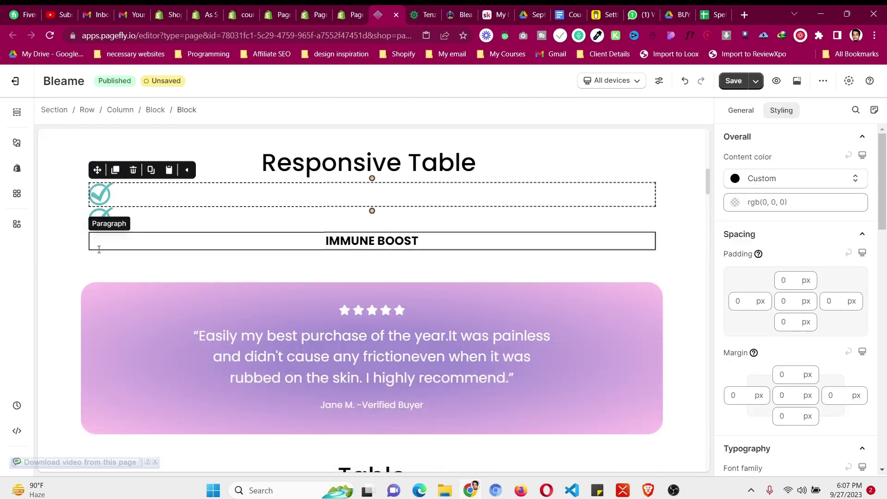
left_click(99, 250)
left_click(155, 110)
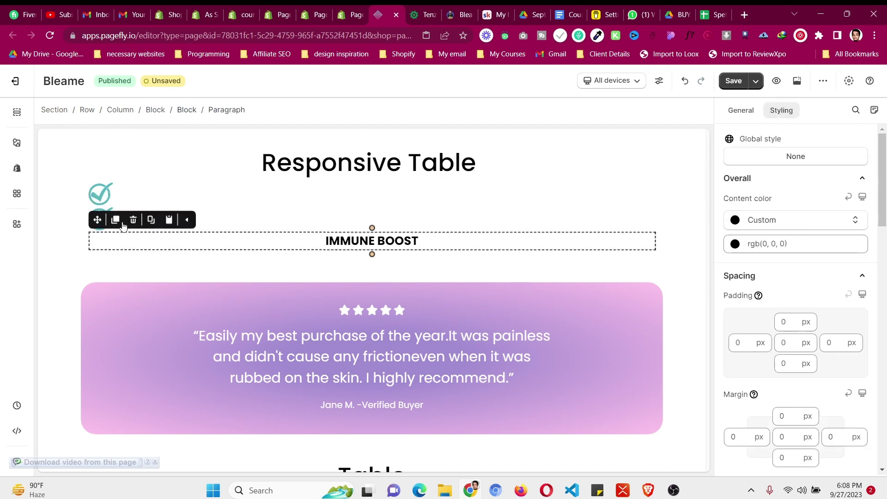
left_click(187, 109)
left_click_drag(180, 211, 41, 219)
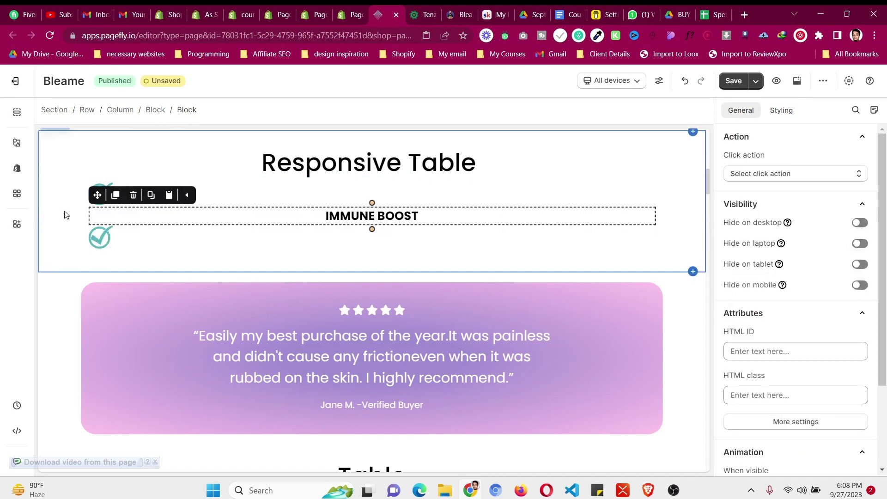
Step: Check how the two checkmark images and the "IMMUNE BOOST" paragraph are nested in their inner blocks
left_click(294, 220)
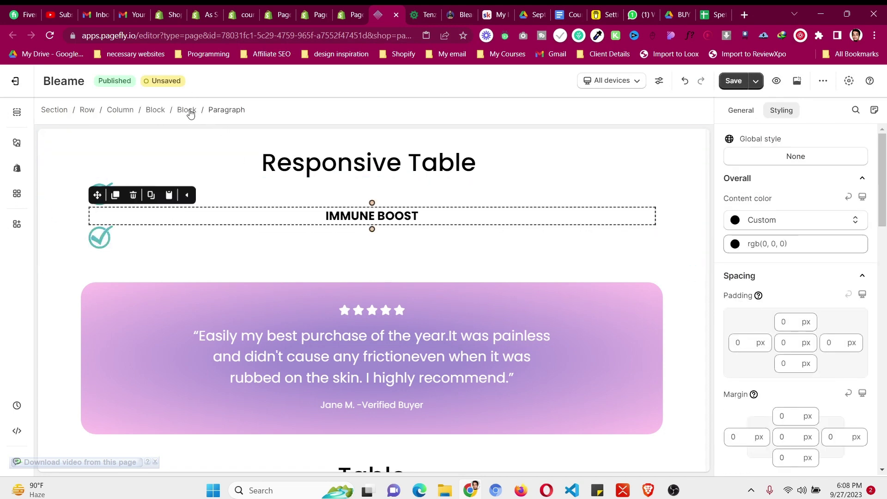
left_click(190, 113)
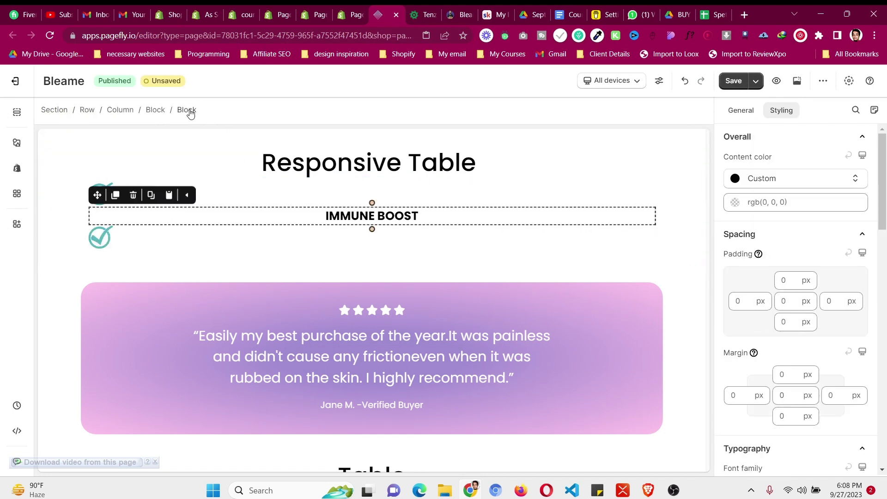
left_click(159, 238)
left_click(224, 205)
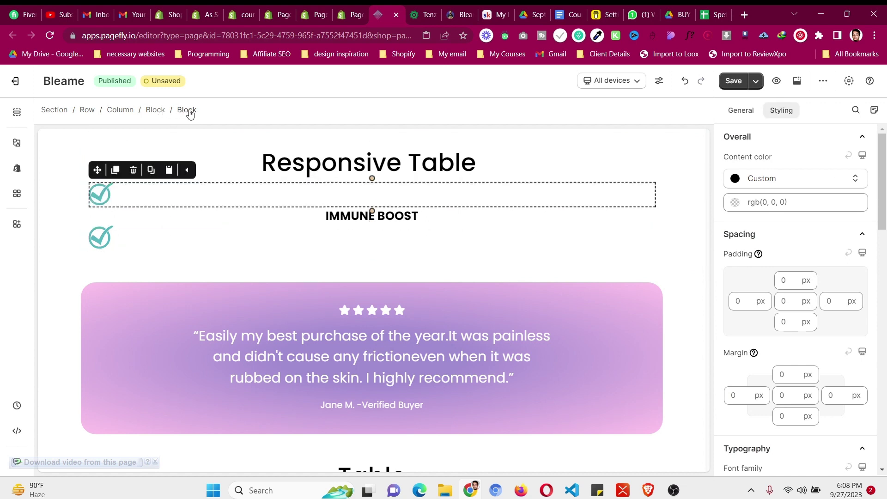
left_click(199, 213)
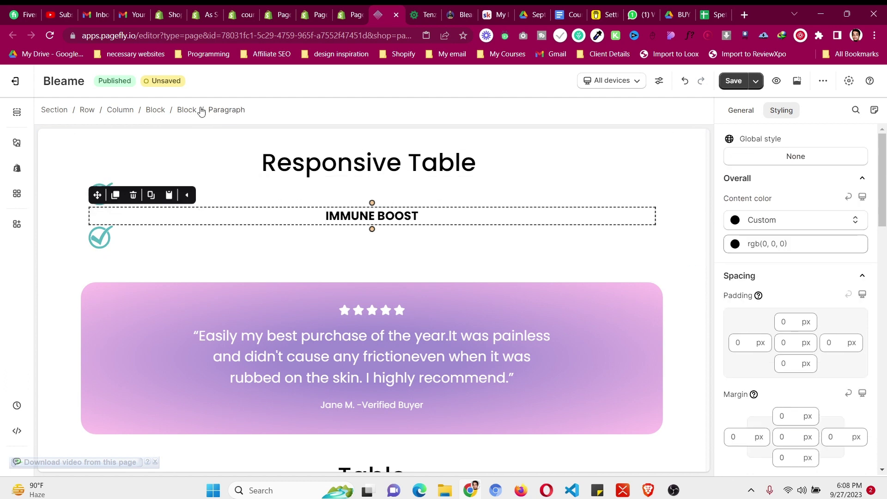
left_click(186, 111)
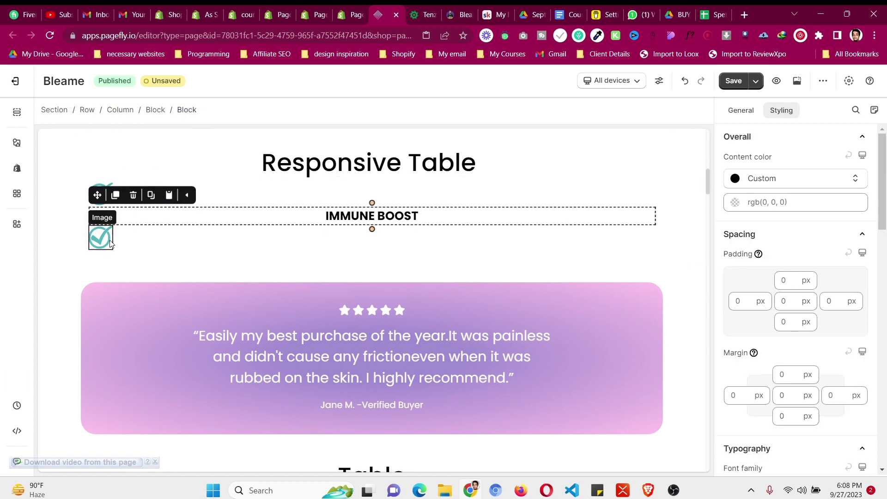
left_click(103, 238)
left_click(187, 111)
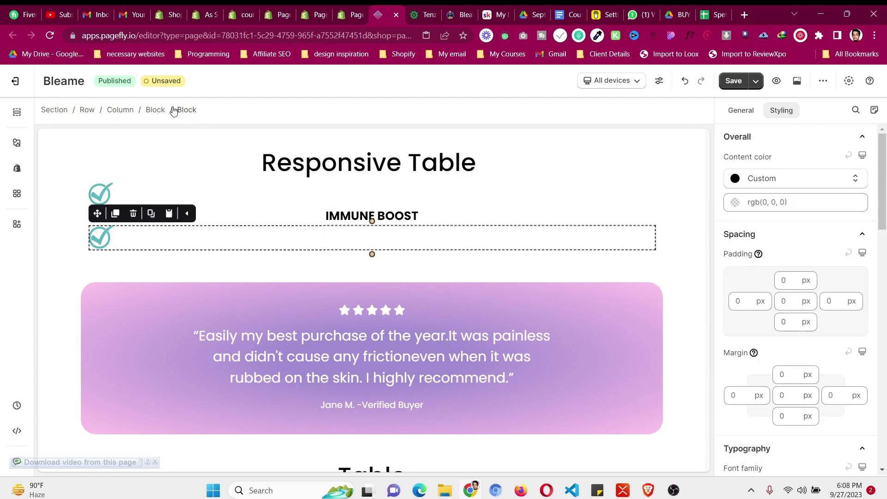
Step: Set the display style of the outer block holding the three inner blocks to Flex
left_click(155, 111)
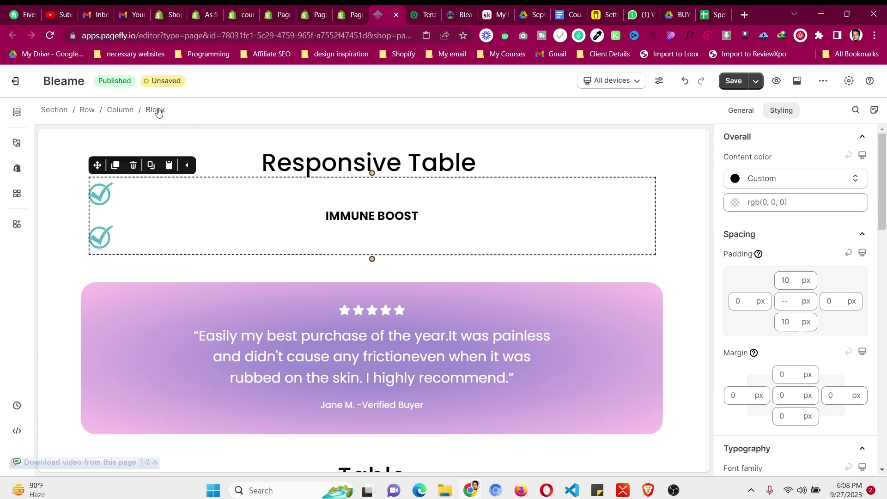
scroll(786, 324, "down", 10)
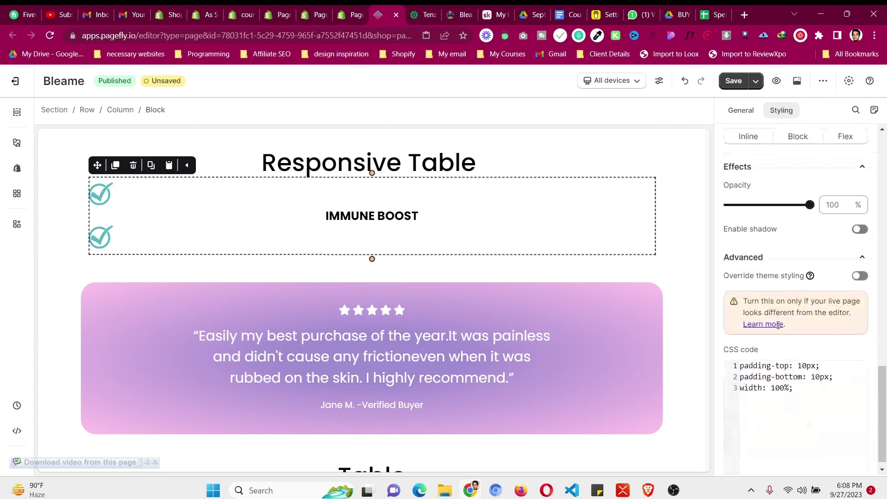
left_click_drag(795, 379, 749, 378)
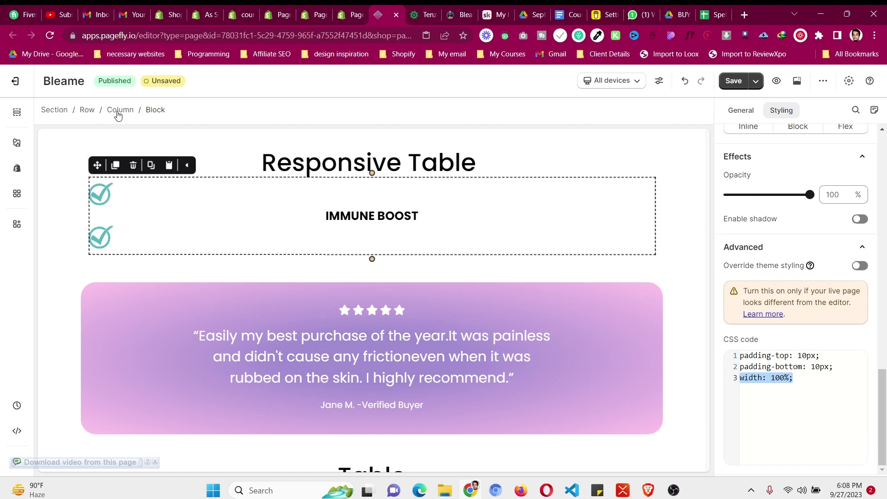
scroll(844, 322, "up", 4)
left_click(846, 306)
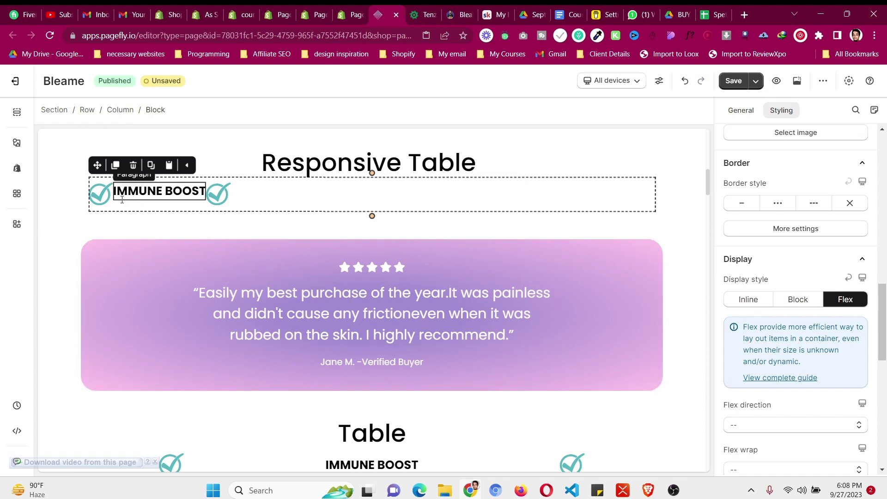
Step: Give the inner block of the first checkmark under "Responsive Table" a custom CSS width of 15%
left_click(100, 194)
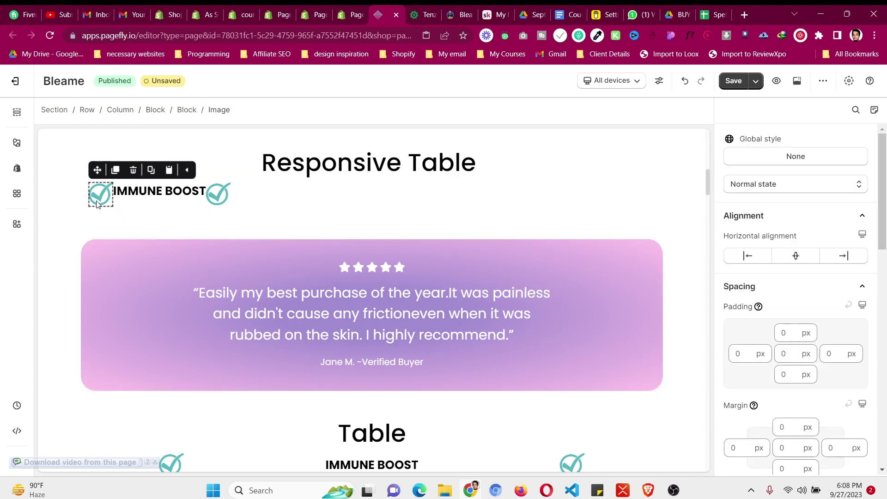
left_click(187, 111)
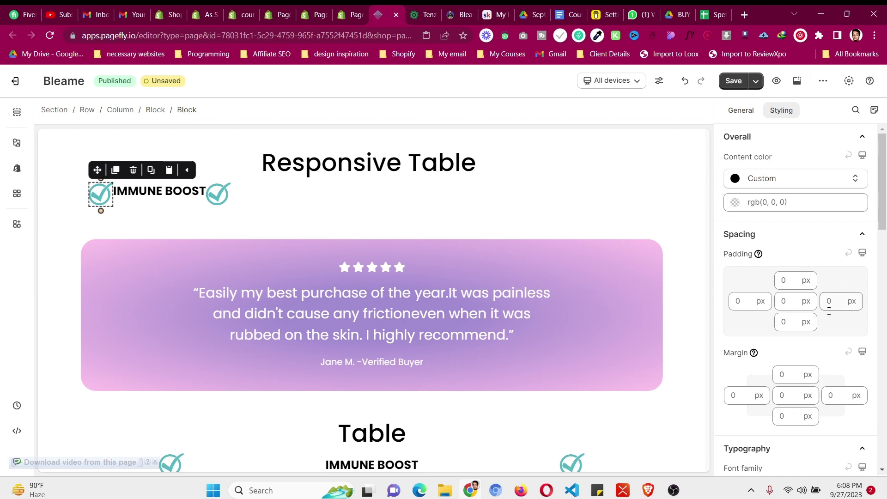
scroll(826, 321, "down", 10)
left_click(796, 366)
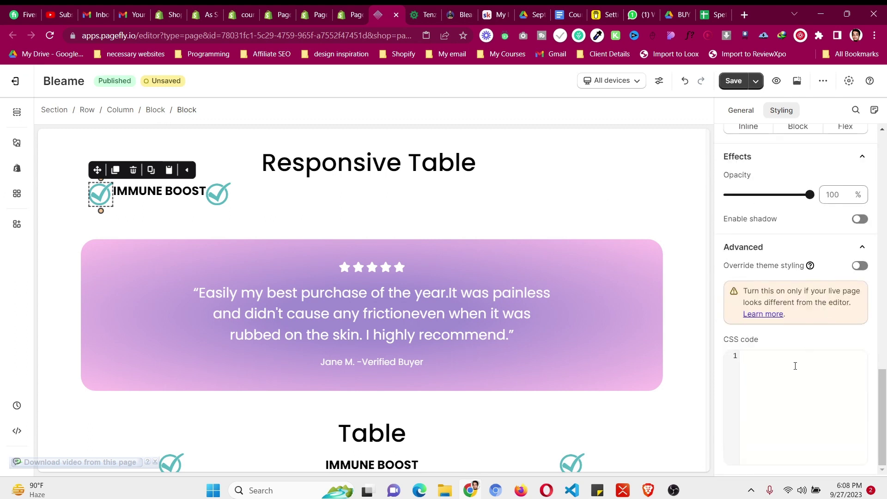
type("width: 100%;")
left_click_drag(771, 355, 781, 356)
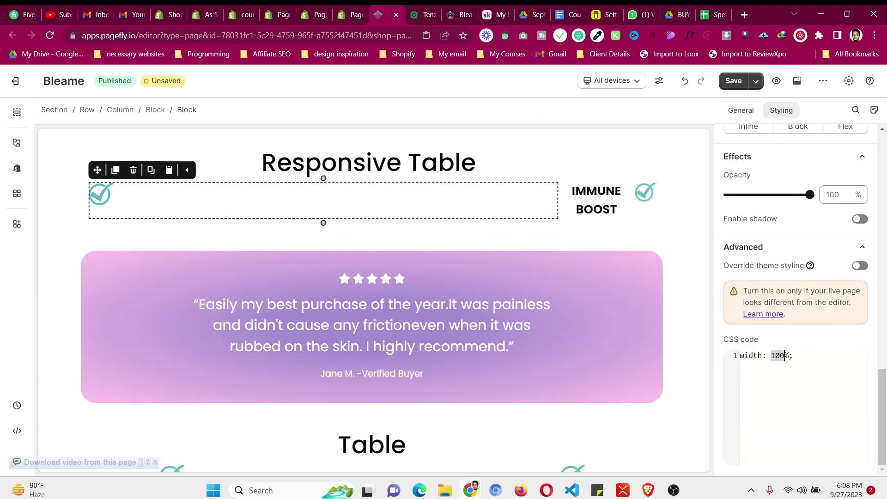
type("1")
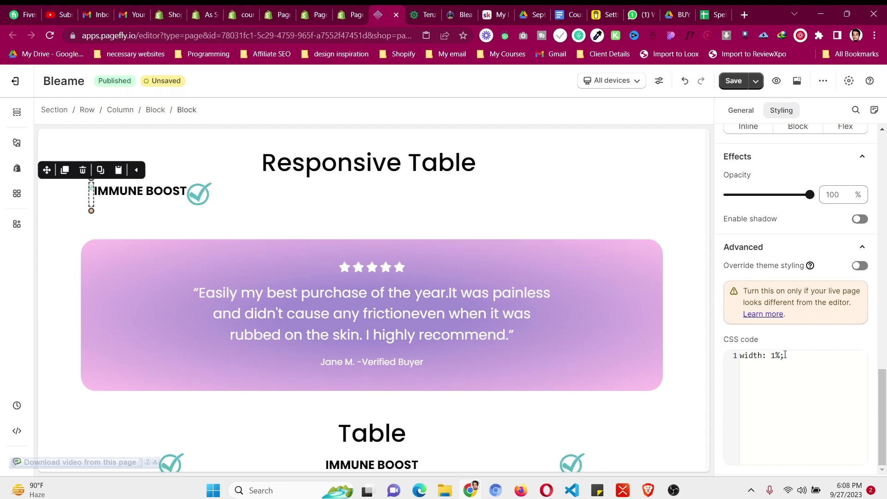
type("5")
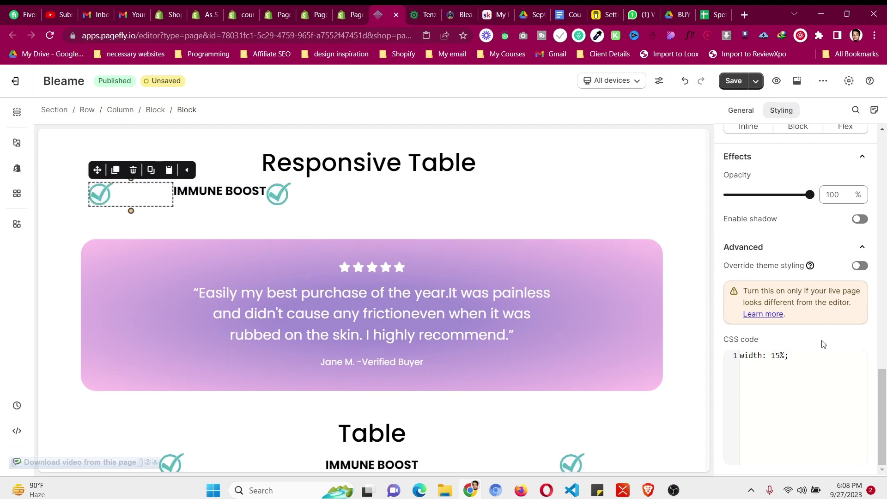
Step: Reuse the CSS rule "width: 15%;" on the inner block holding the second checkmark
key("ctrl+a")
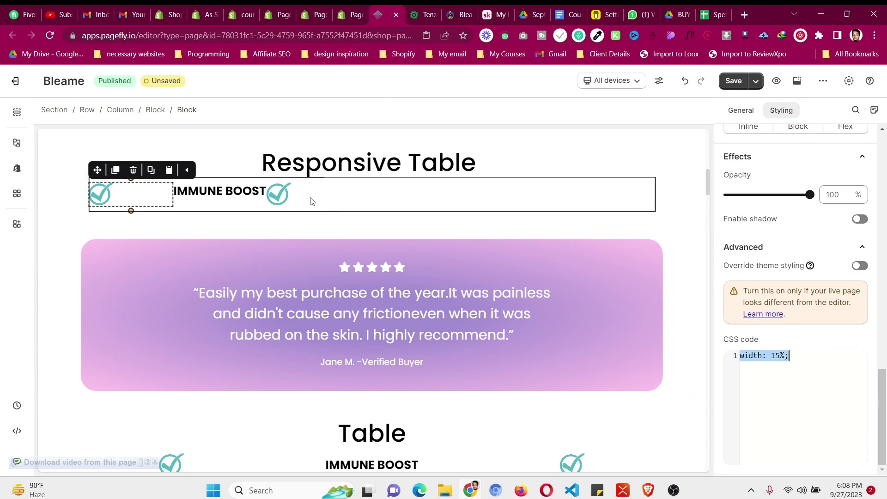
left_click(291, 205)
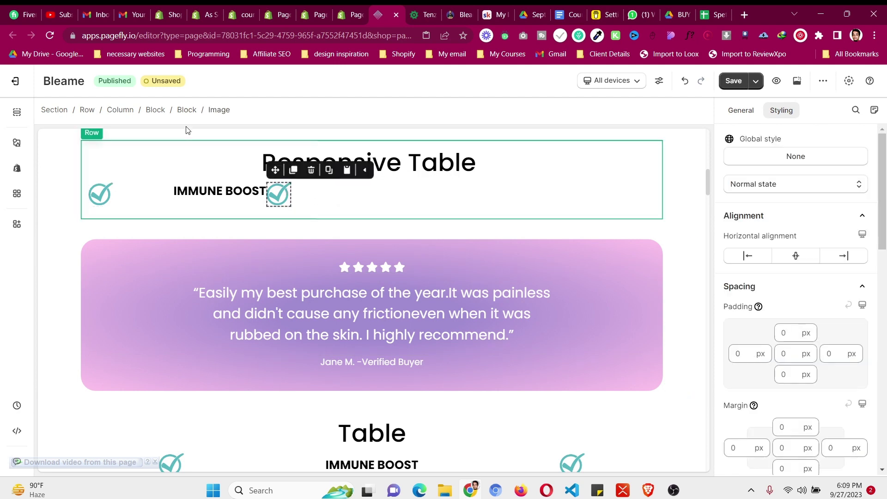
left_click(185, 111)
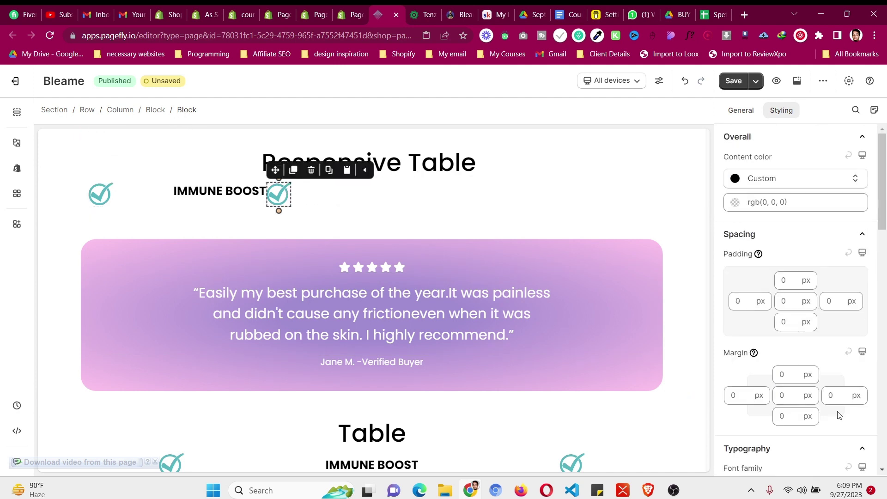
scroll(840, 416, "down", 10)
type("width: 15%")
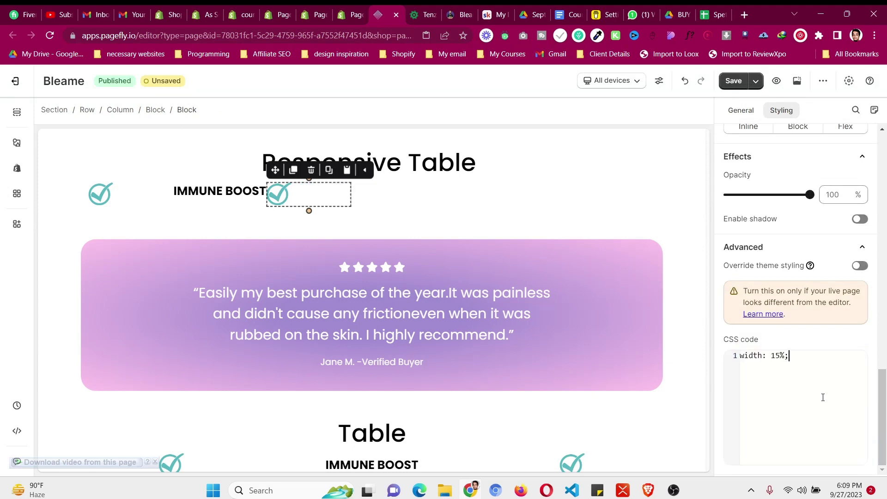
type(";")
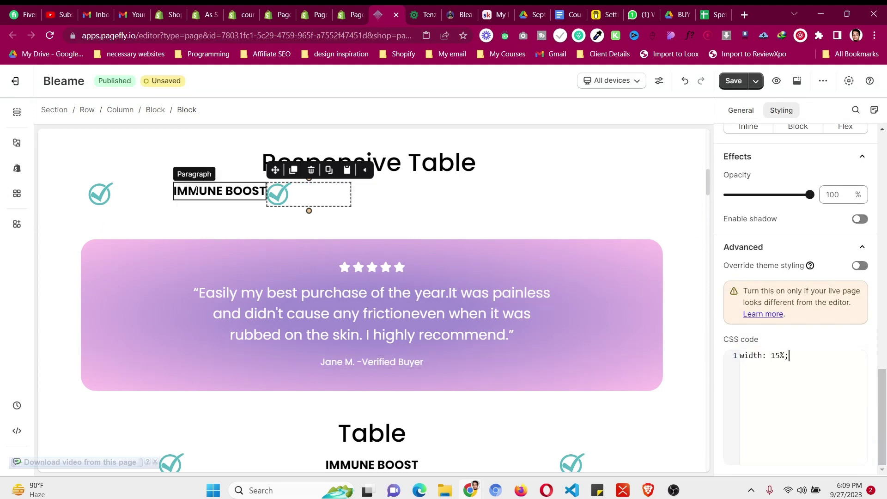
Step: Add the CSS rule "width: 100%;" to the inner block holding the "IMMUNE BOOST" paragraph
left_click(197, 190)
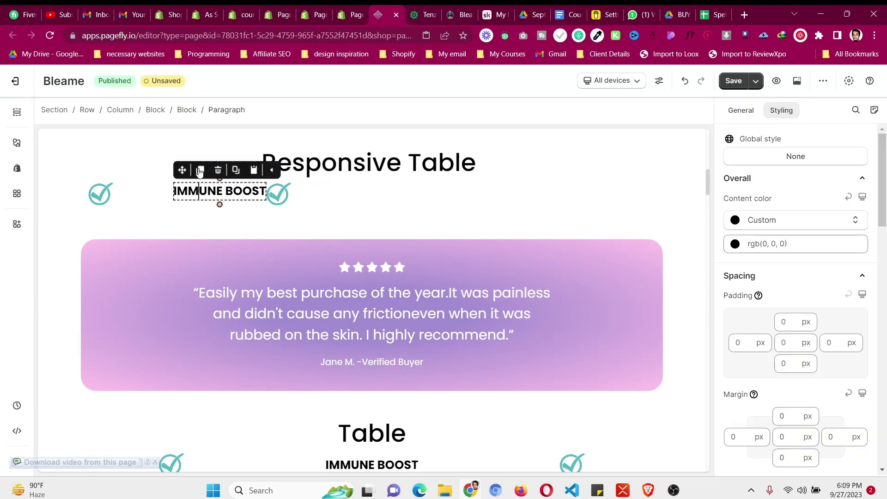
left_click(186, 110)
scroll(795, 323, "down", 10)
left_click(810, 397)
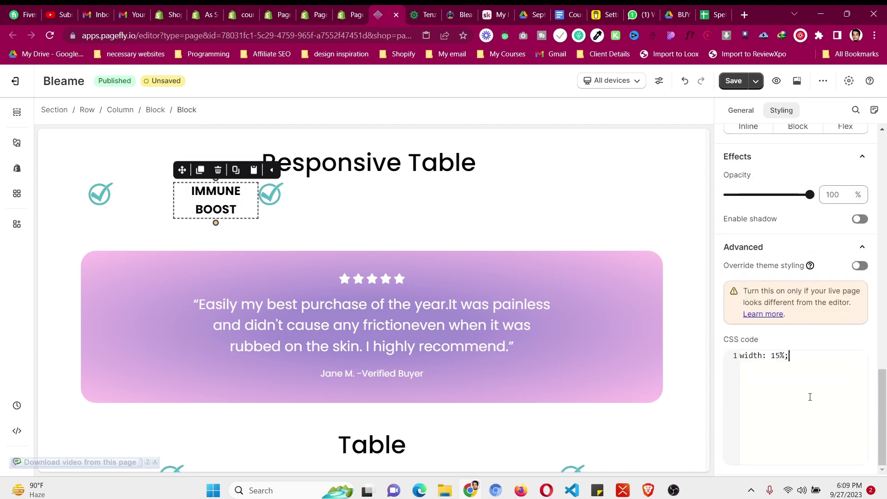
double_click(780, 355)
type("100")
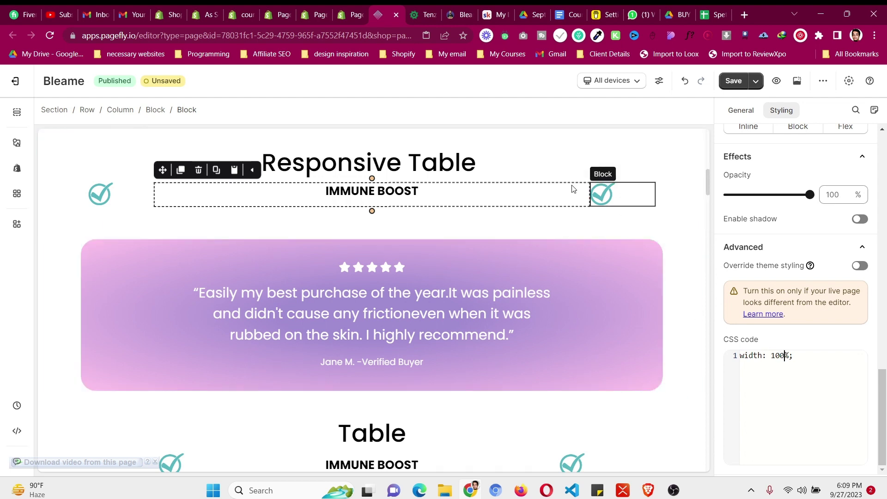
Step: Center both checkmark images horizontally within their inner blocks
left_click(130, 191)
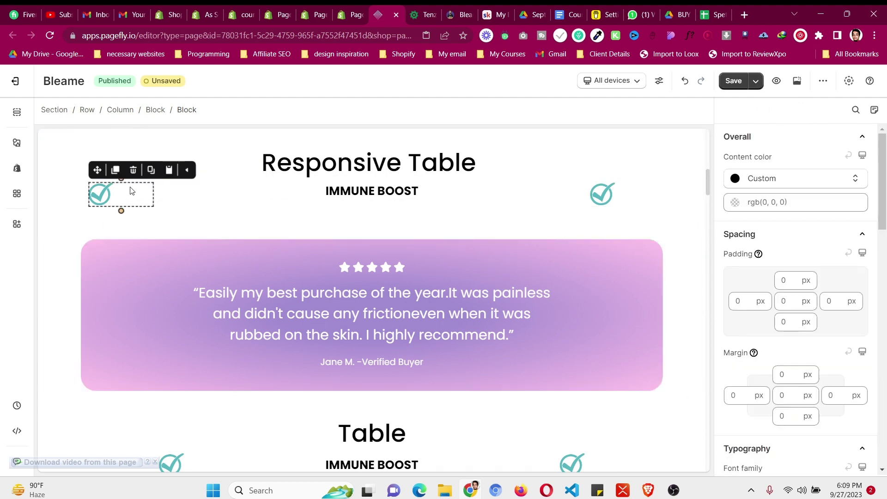
left_click(106, 196)
left_click(795, 255)
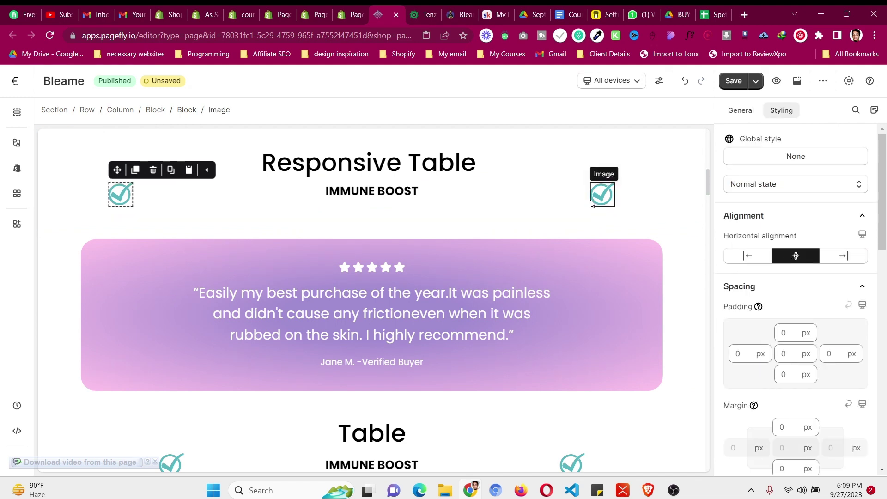
left_click(597, 200)
left_click(795, 256)
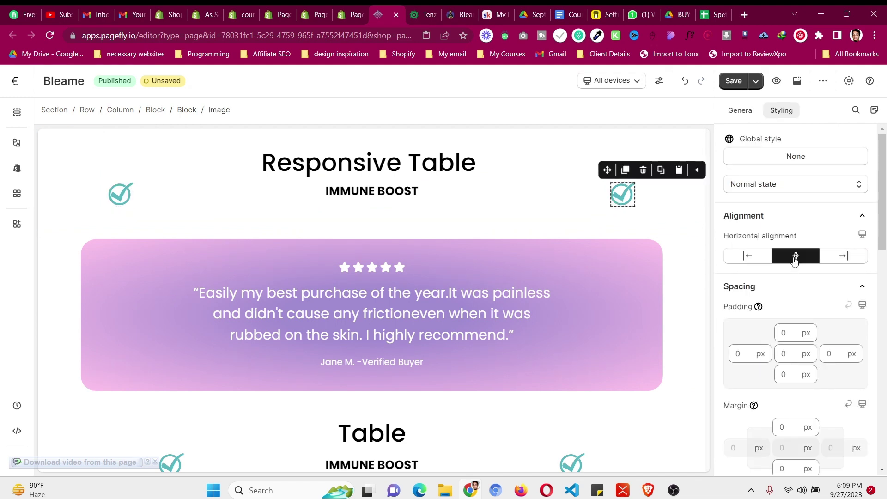
Step: Set Align content to Center on the outer flex block containing the three inner blocks
left_click(395, 193)
scroll(795, 319, "down", 5)
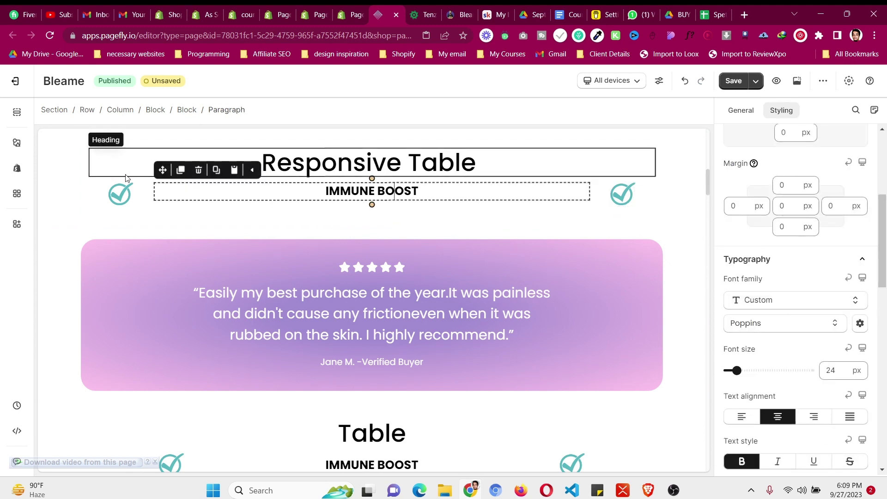
left_click(121, 194)
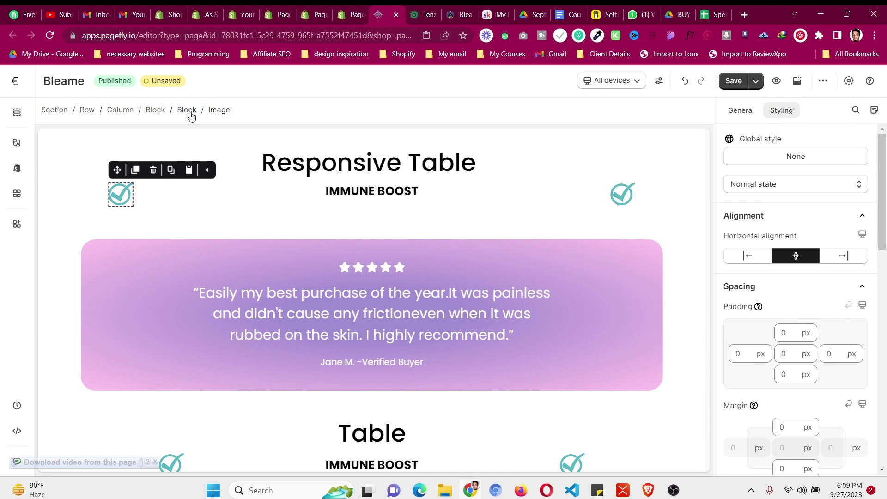
left_click(190, 112)
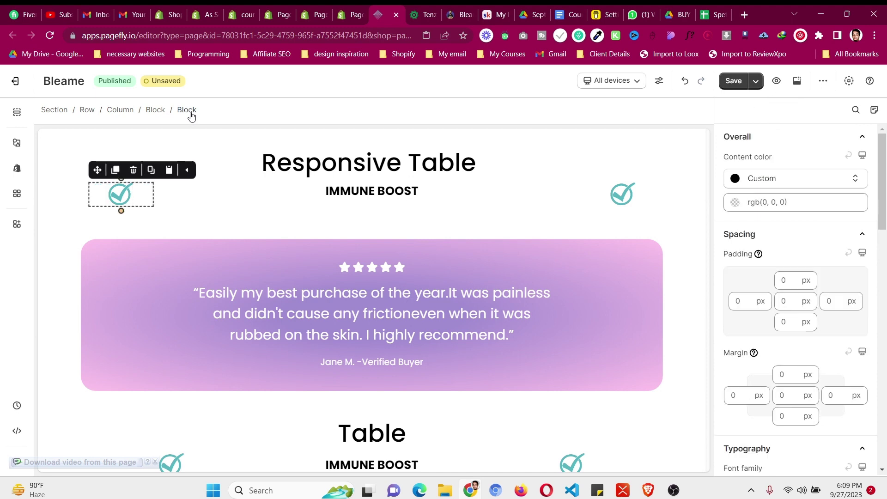
left_click(156, 112)
scroll(830, 351, "down", 10)
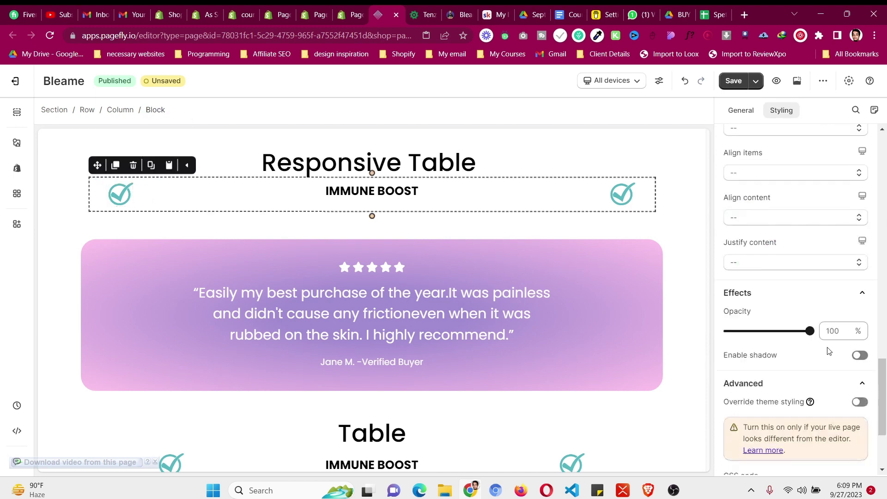
left_click(769, 212)
left_click(760, 252)
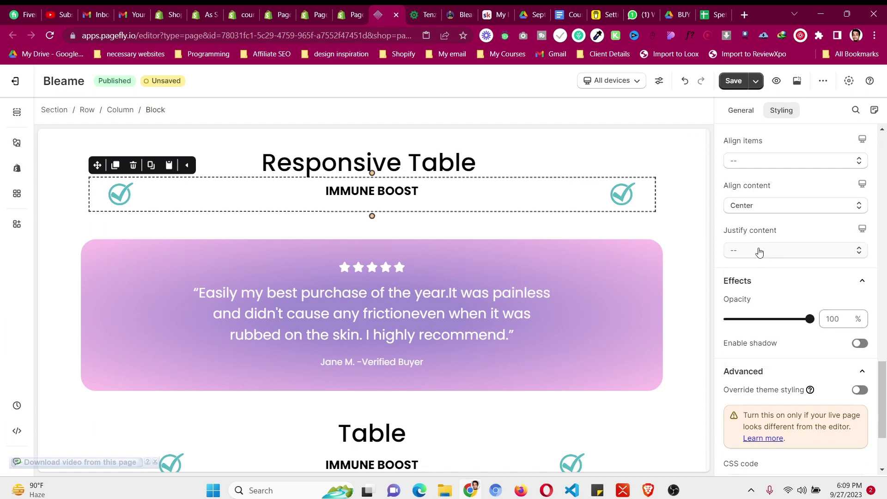
Step: Set the "IMMUNE BOOST" inner block to Flex with Justify content and Align items at Center, and check its resulting CSS code
left_click(437, 205)
scroll(827, 318, "down", 6)
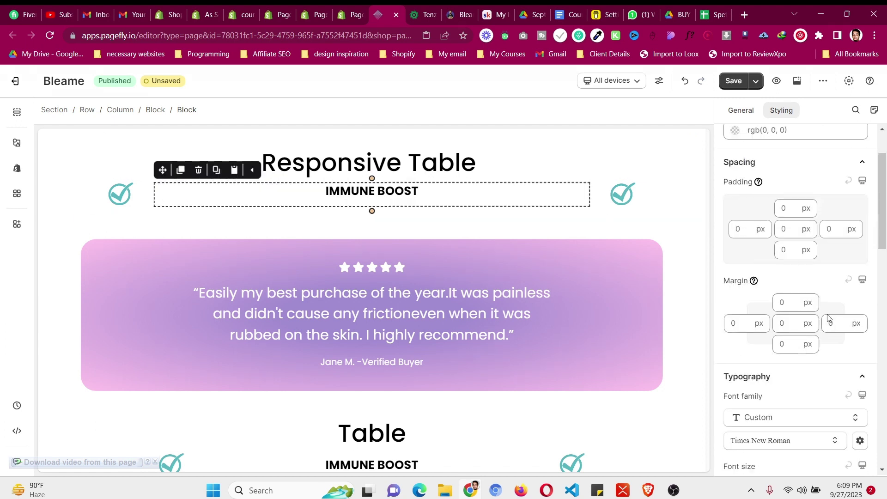
scroll(828, 318, "down", 10)
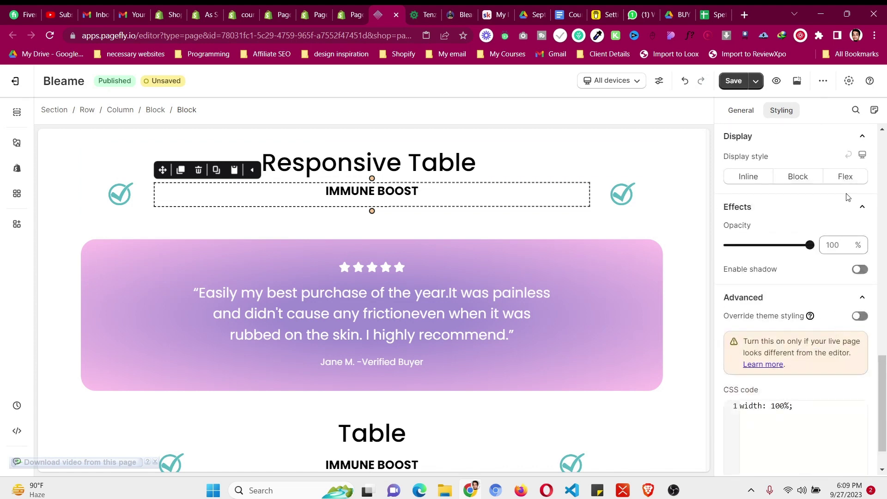
left_click(854, 177)
scroll(782, 284, "down", 5)
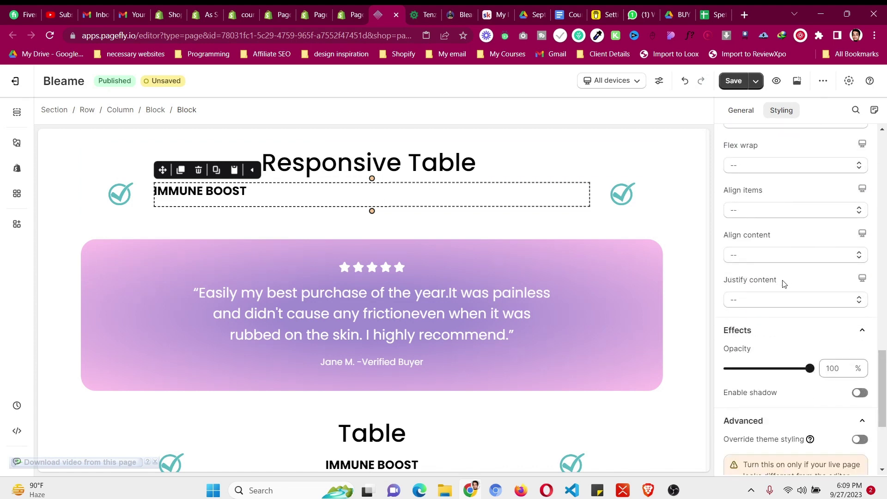
left_click(772, 193)
left_click(764, 238)
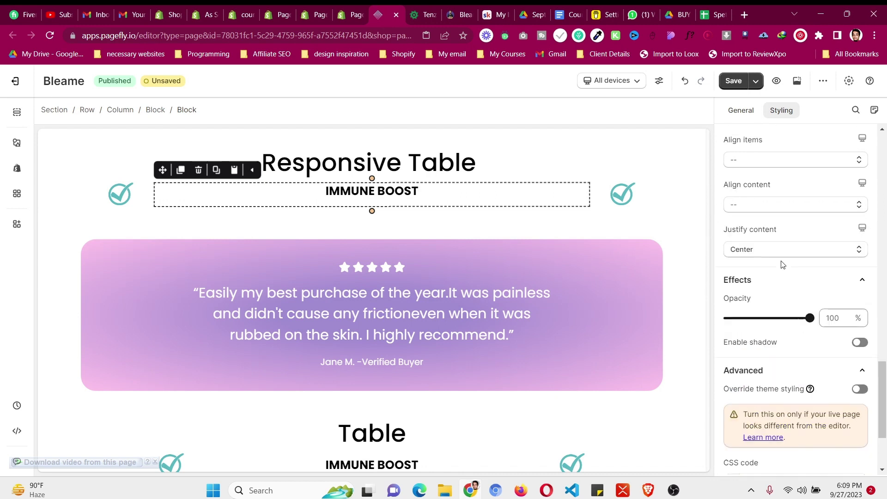
left_click(771, 220)
left_click(772, 262)
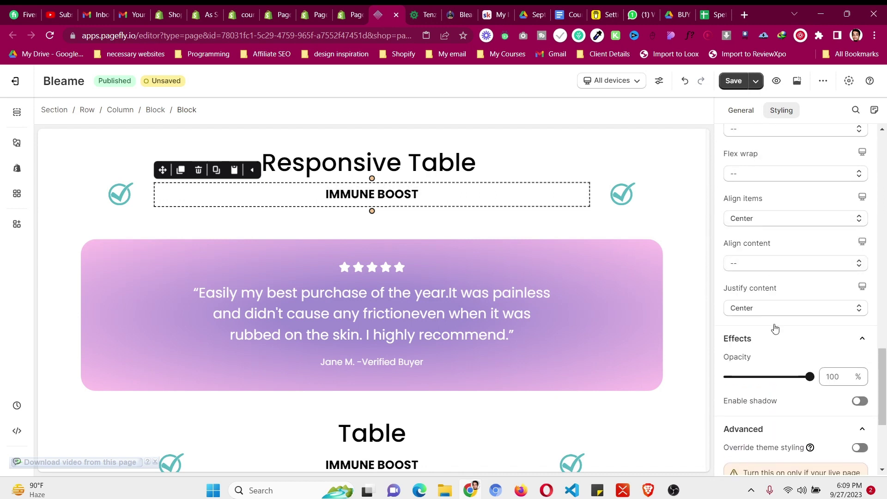
scroll(776, 329, "down", 4)
left_click_drag(841, 393, 739, 378)
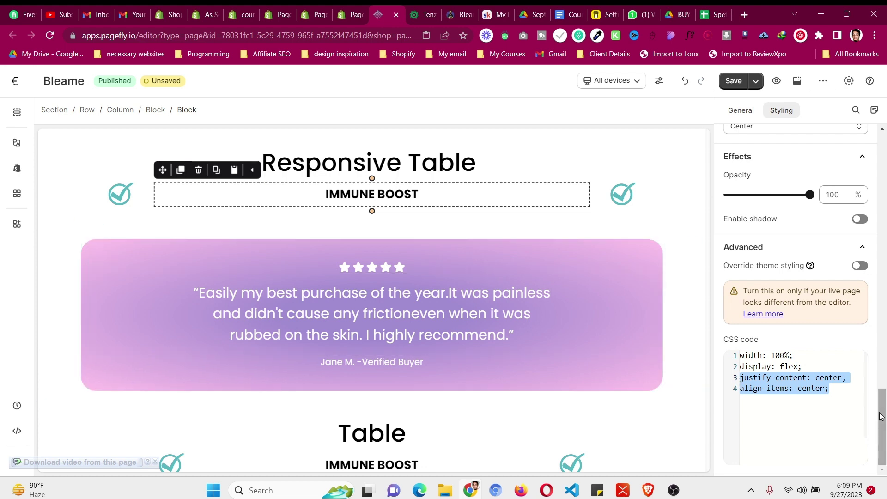
left_click_drag(830, 389, 754, 367)
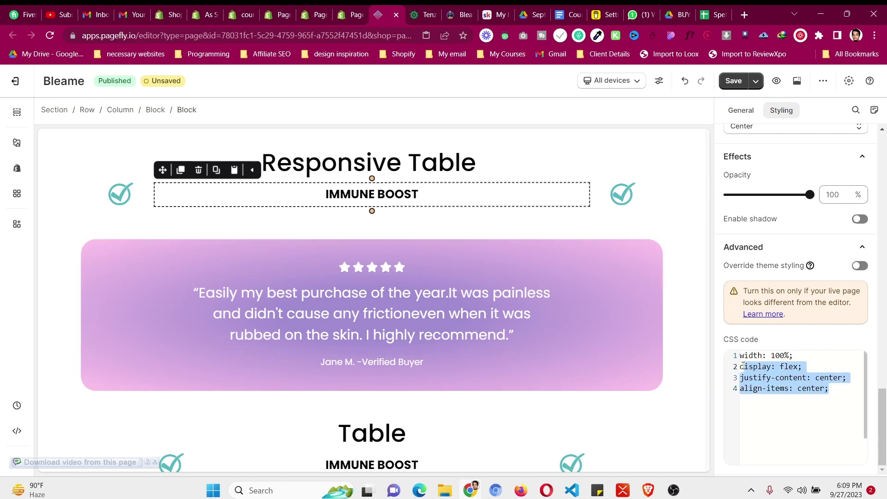
Step: Set the second checkmark's inner block to Flex display with Align items and Justify content at Center
left_click(644, 201)
scroll(804, 384, "down", 10)
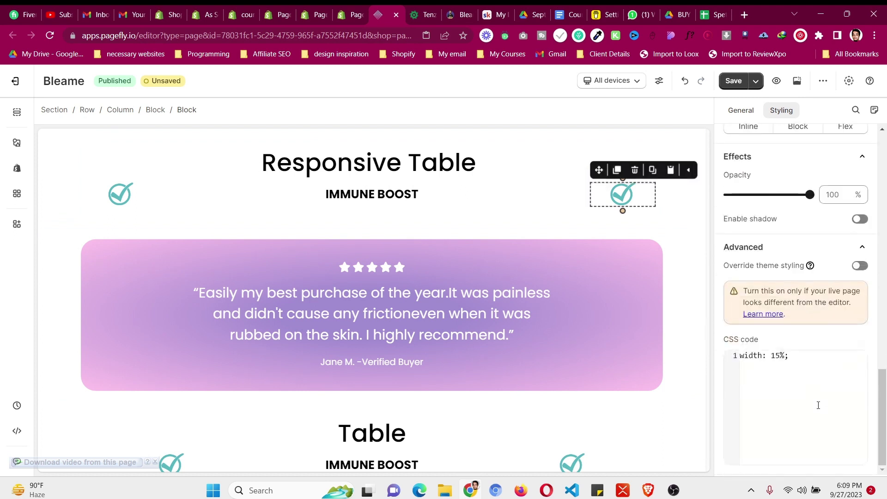
scroll(849, 320, "up", 3)
scroll(849, 315, "up", 1)
left_click(848, 299)
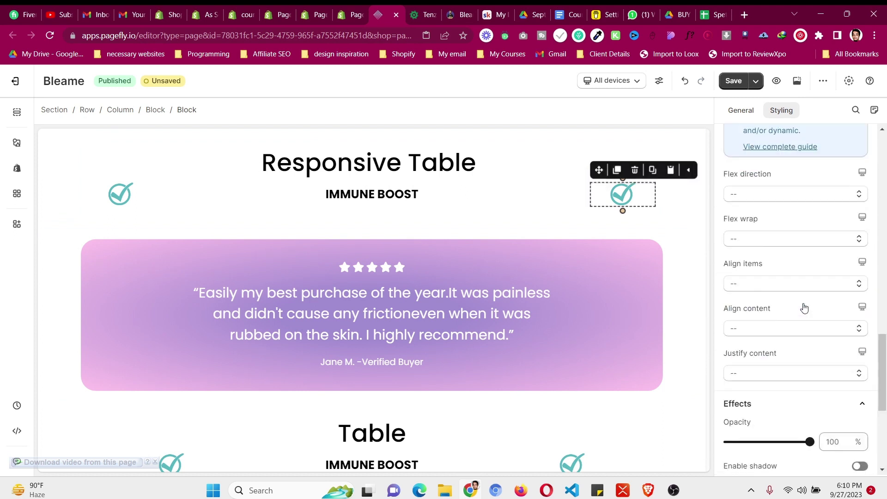
scroll(786, 278, "down", 1)
left_click(779, 234)
left_click(772, 273)
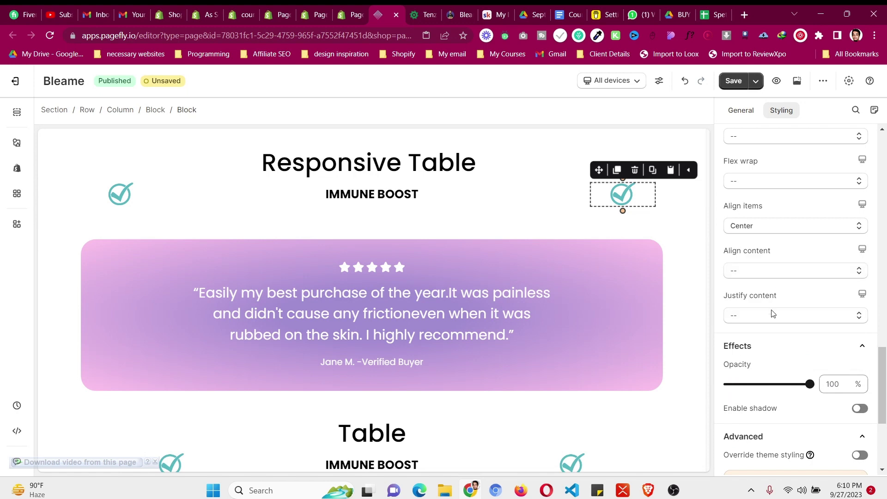
left_click(772, 316)
left_click(763, 364)
Step: Set the first checkmark's inner block to Flex display with Justify content and Align items at Center
left_click(145, 206)
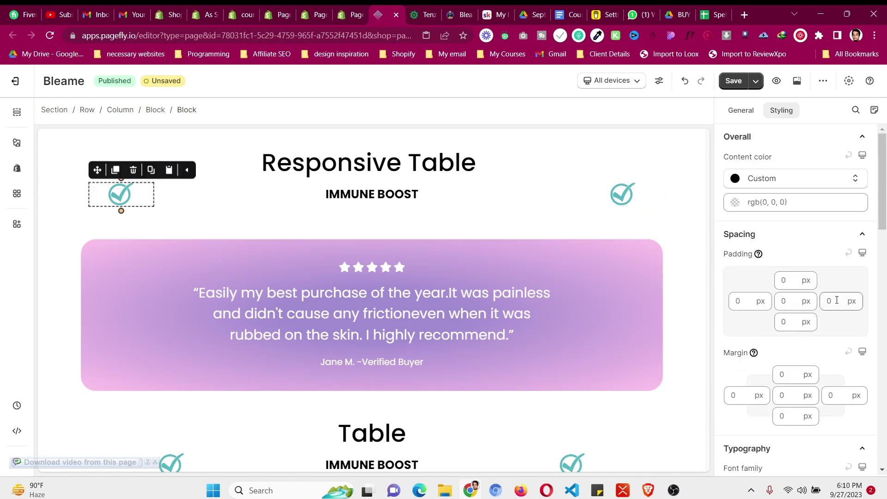
scroll(844, 245, "down", 10)
left_click(842, 238)
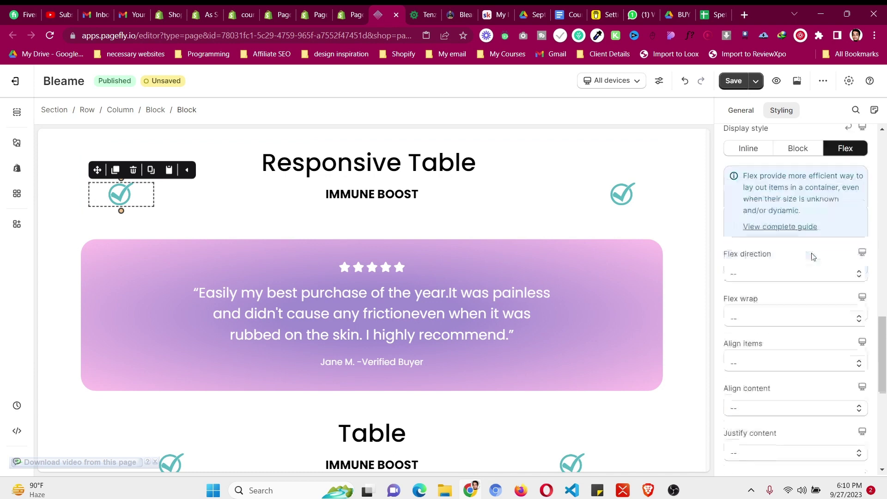
scroll(832, 245, "down", 5)
left_click(763, 192)
left_click(767, 235)
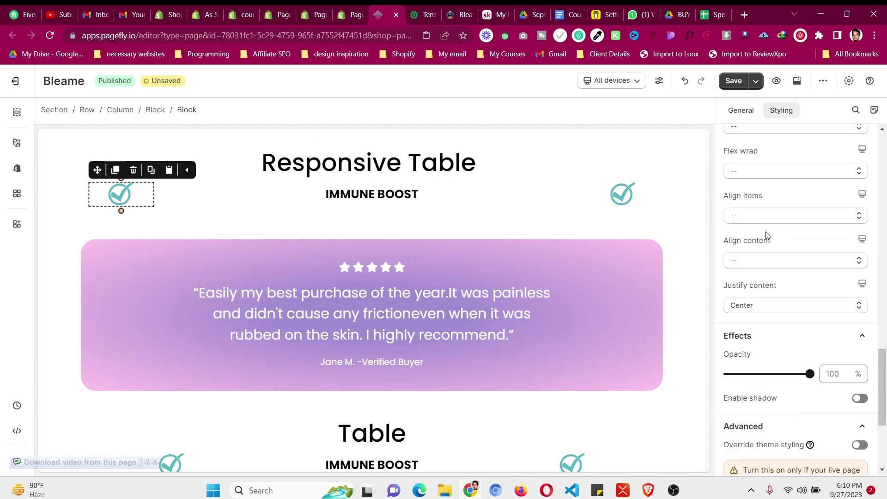
left_click(734, 218)
left_click(765, 261)
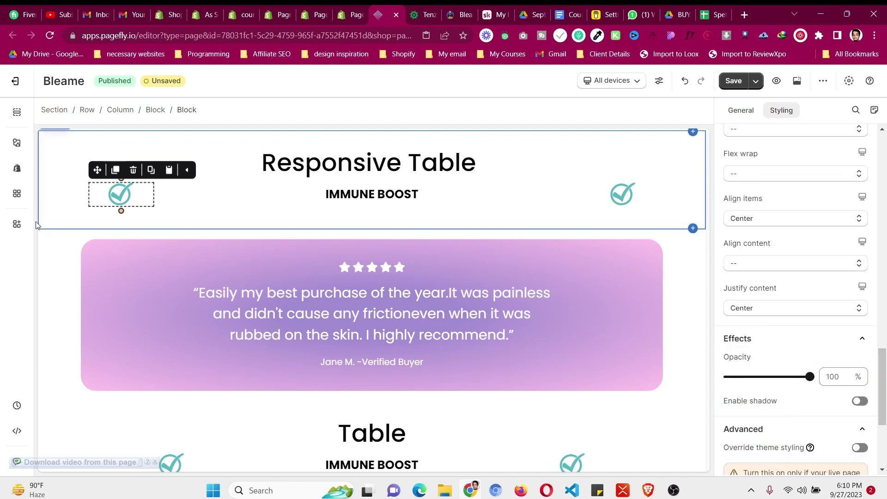
left_click(50, 208)
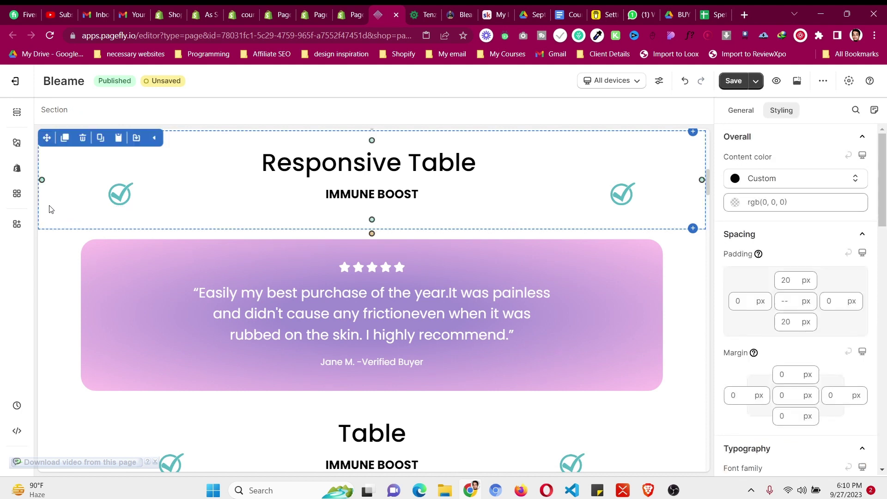
Step: Compare the row with Tenzo's table and check the CSS code of the "IMMUNE BOOST" block and the first checkmark's block
scroll(50, 209, "down", 4)
scroll(50, 209, "up", 5)
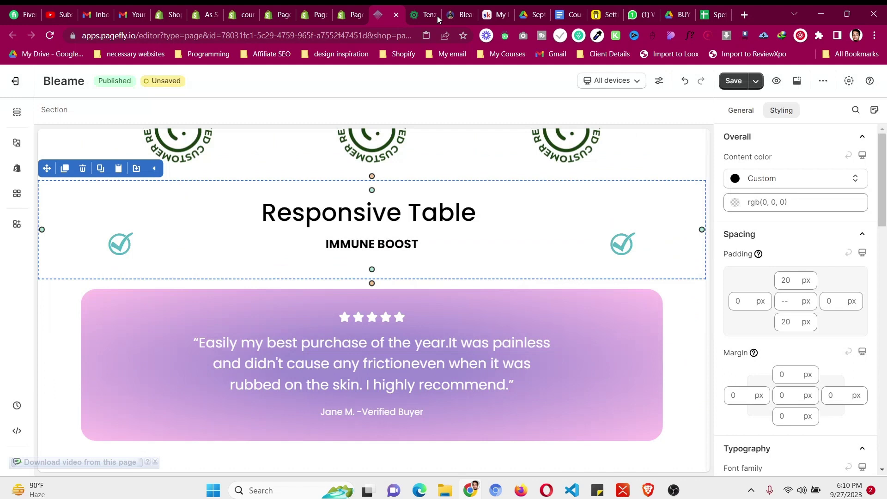
left_click(428, 15)
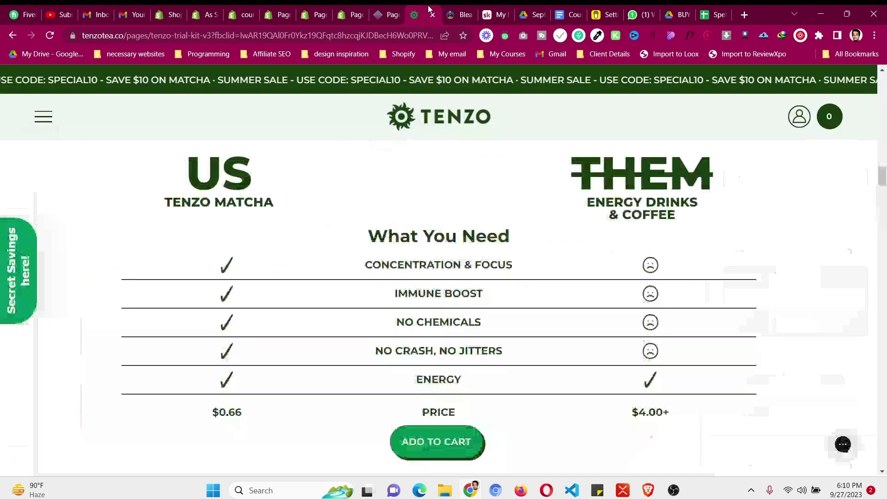
left_click(388, 15)
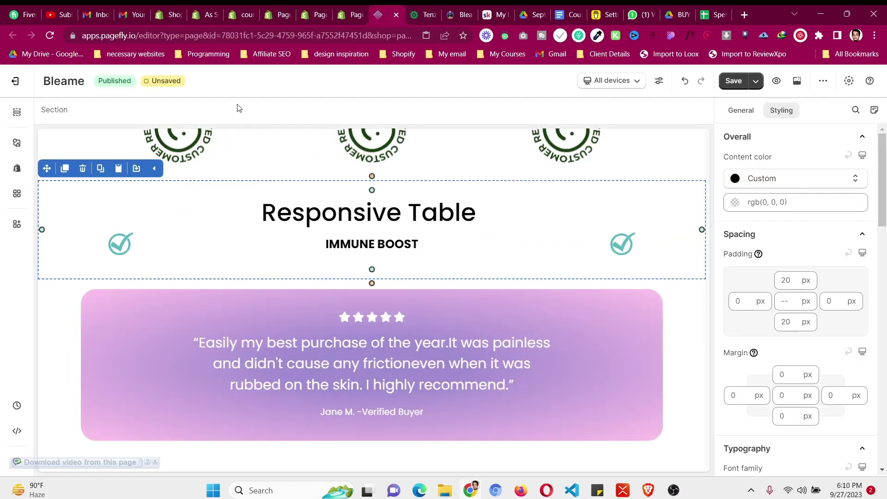
left_click(201, 245)
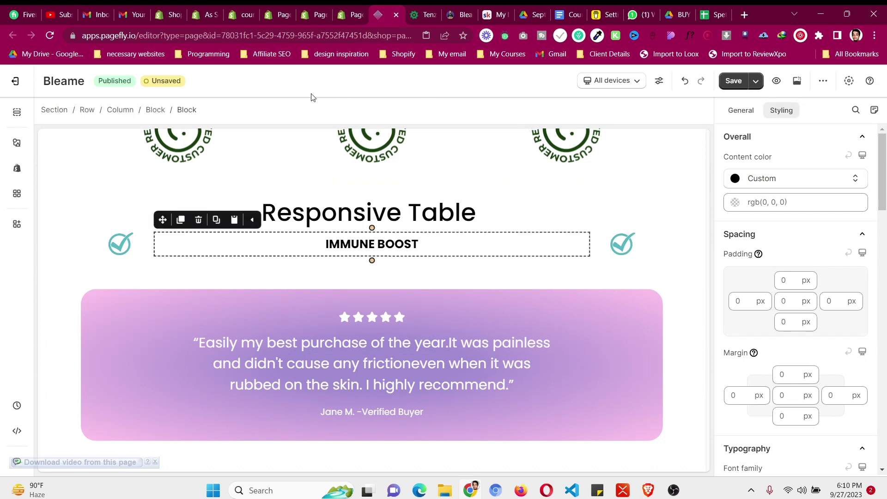
scroll(803, 231, "down", 15)
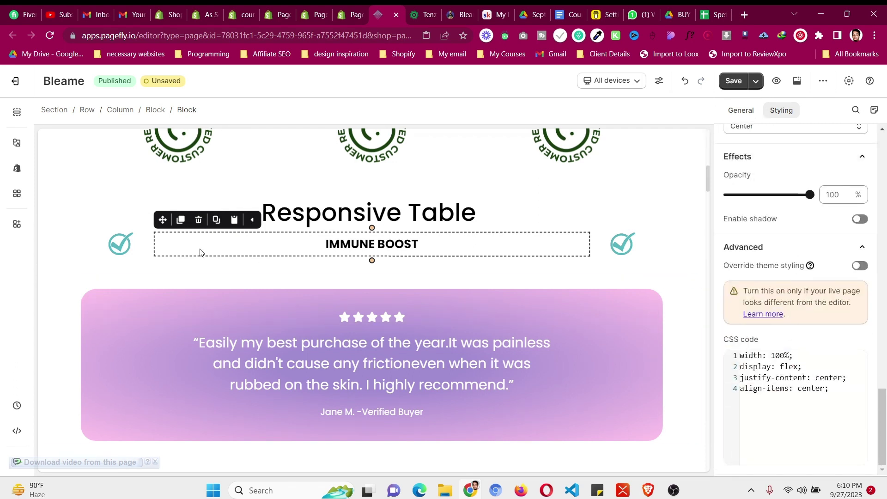
left_click(121, 244)
scroll(790, 324, "down", 15)
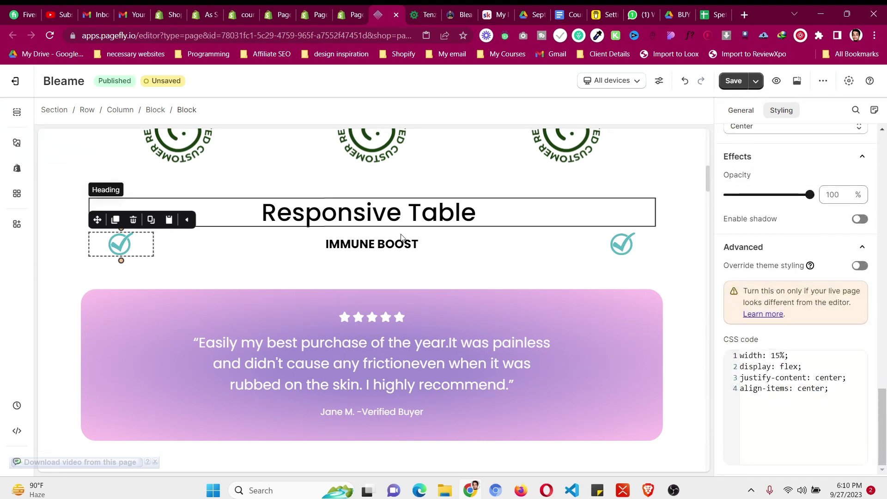
Step: Set the width of the "IMMUNE BOOST" inner block to 70% in its CSS code
left_click(432, 245)
scroll(772, 390, "down", 10)
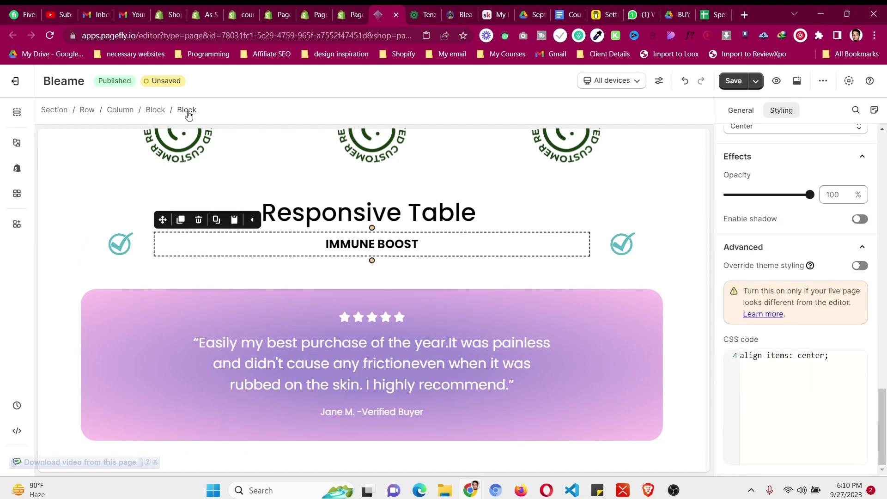
scroll(794, 384, "up", 2)
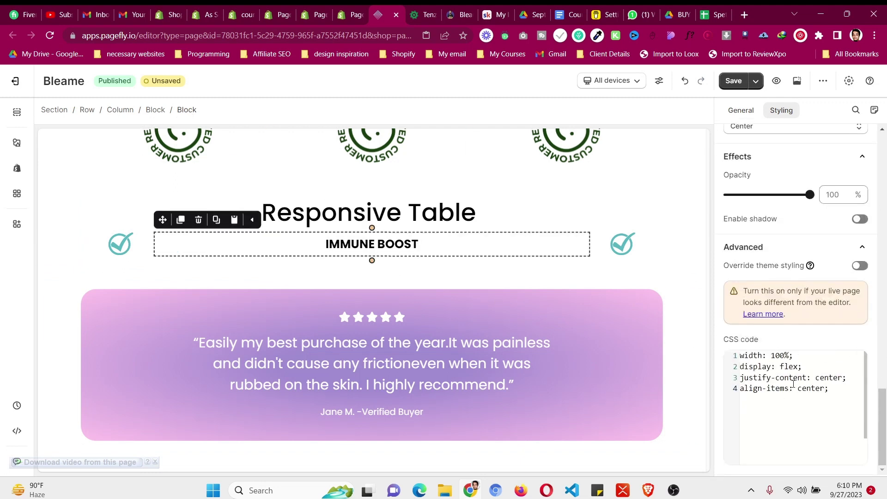
double_click(780, 355)
type("70")
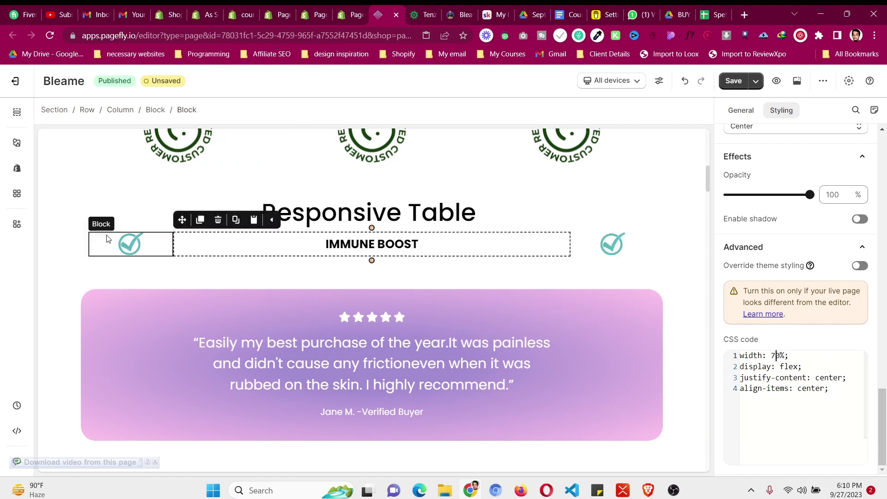
left_click(71, 225)
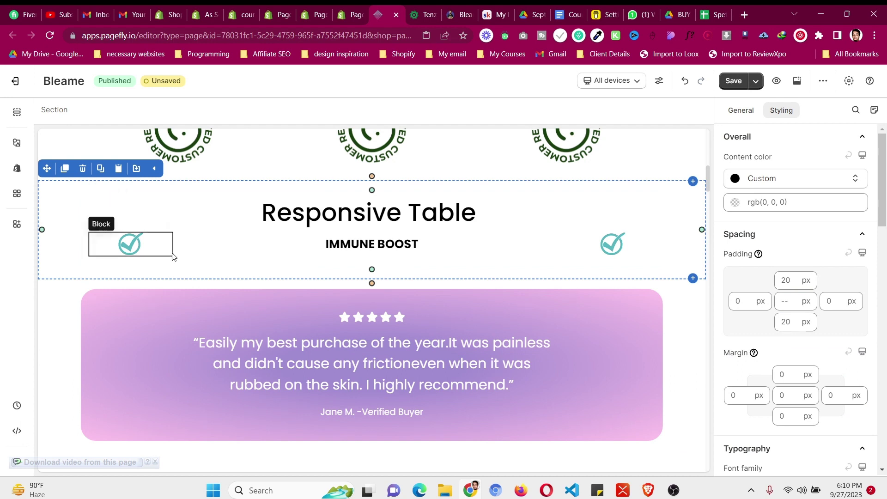
Step: Recheck the CSS code of the "IMMUNE BOOST" block and view the existing Table section for comparison
left_click(219, 252)
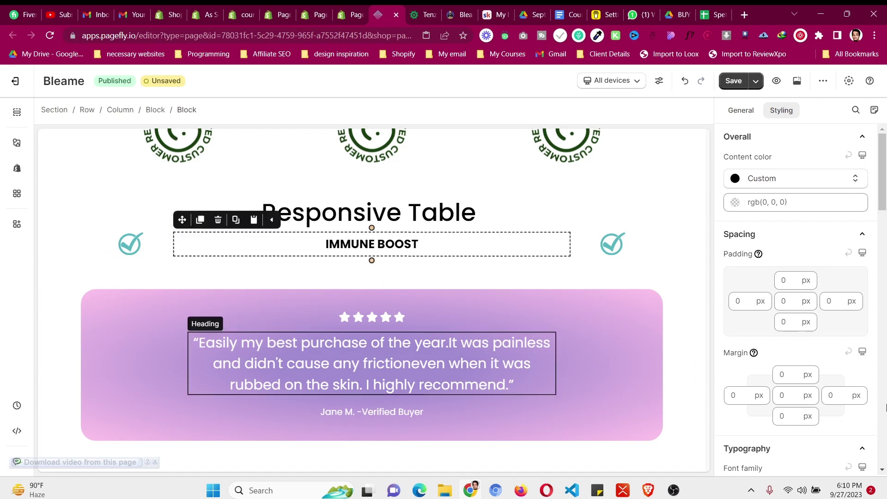
scroll(324, 351, "down", 5)
scroll(822, 351, "down", 6)
scroll(821, 351, "down", 8)
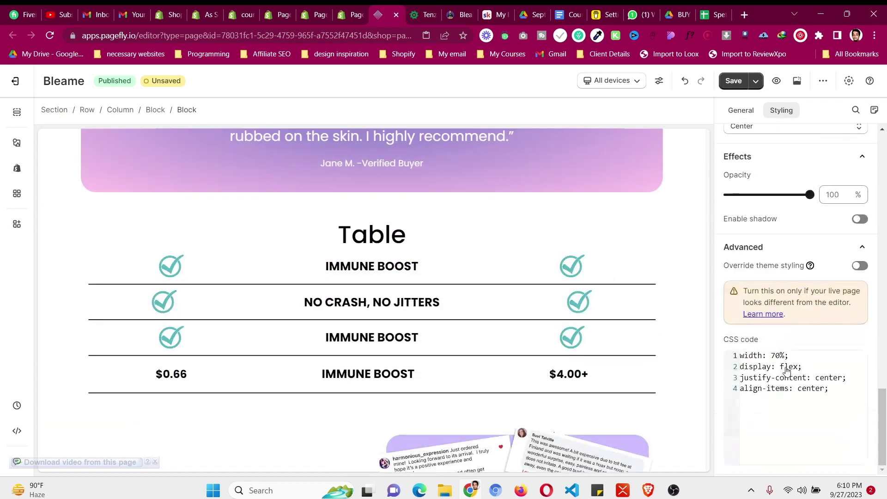
scroll(242, 296, "up", 1)
scroll(242, 296, "up", 6)
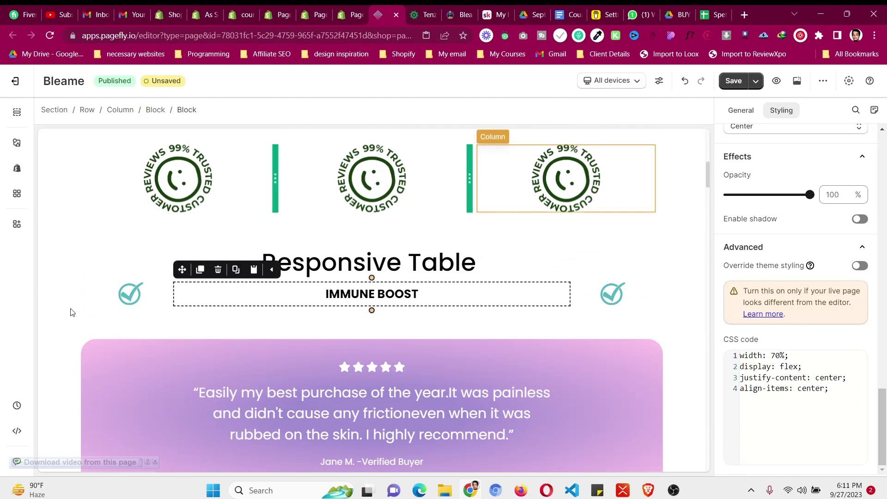
Step: Apply a solid border style to the outer flex block of the "IMMUNE BOOST" row, following Tenzo's row dividers
left_click(157, 111)
scroll(886, 273, "down", 10)
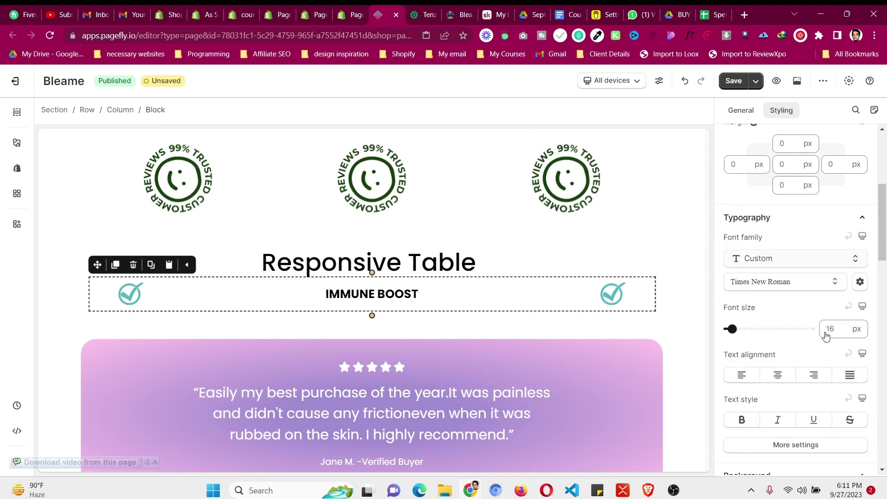
key("ctrl+Tab")
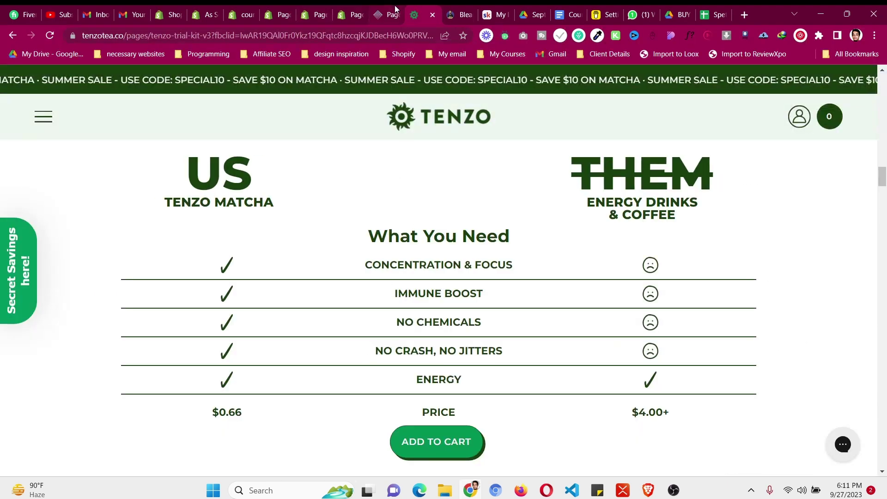
key("ctrl+shift+Tab")
scroll(773, 342, "down", 6)
scroll(749, 250, "up", 3)
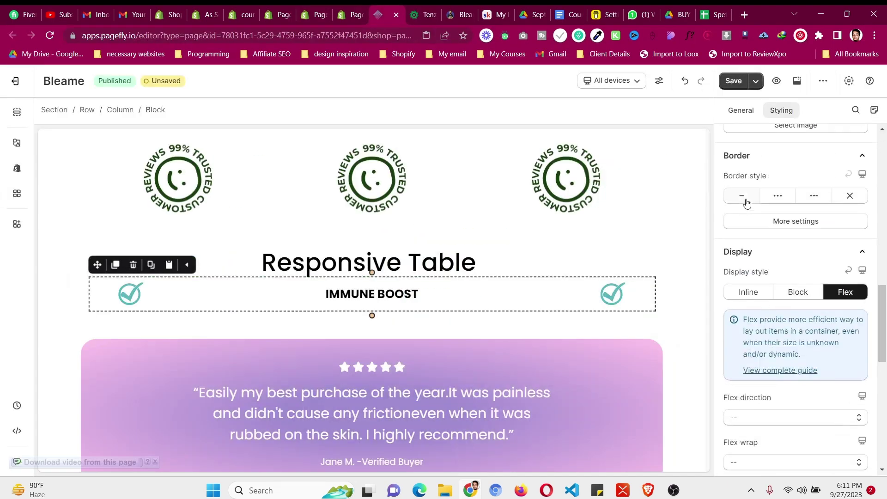
left_click(742, 197)
Step: Set the row block's border width to 0 px on every side except 2 px at the bottom
left_click(776, 326)
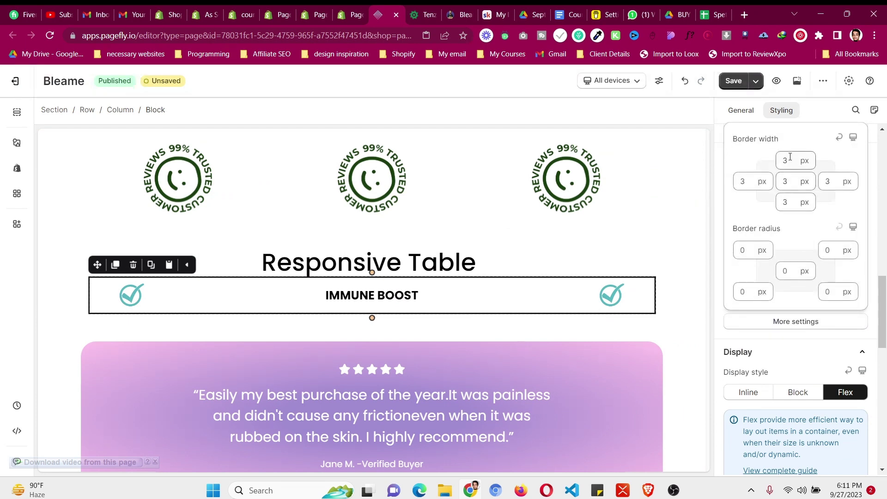
key("BackSpace")
type("0")
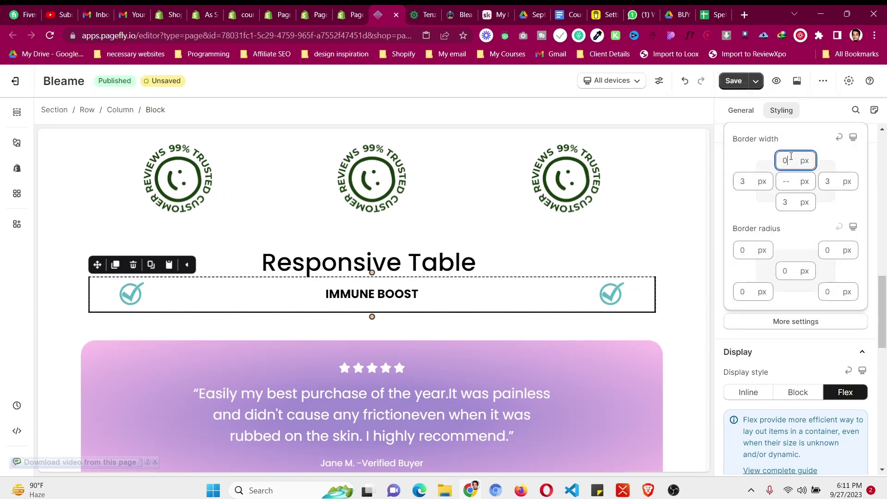
left_click(793, 183)
type("0")
left_click(792, 202)
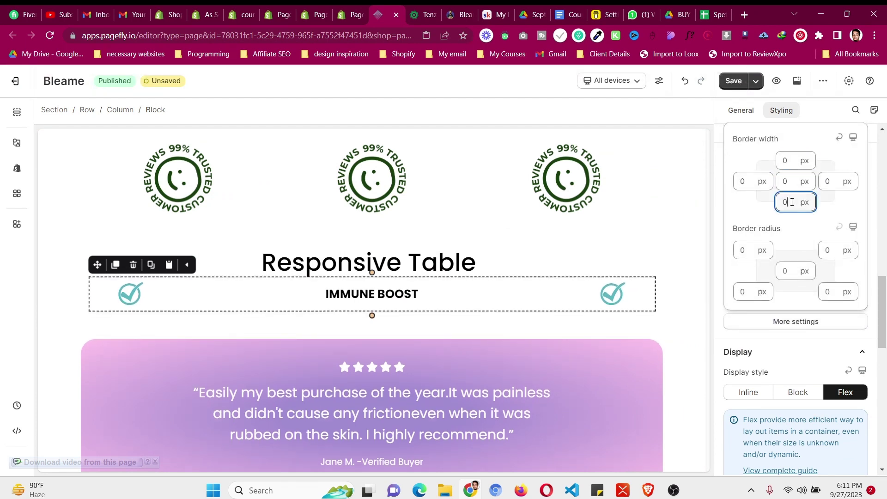
key("BackSpace")
type("2")
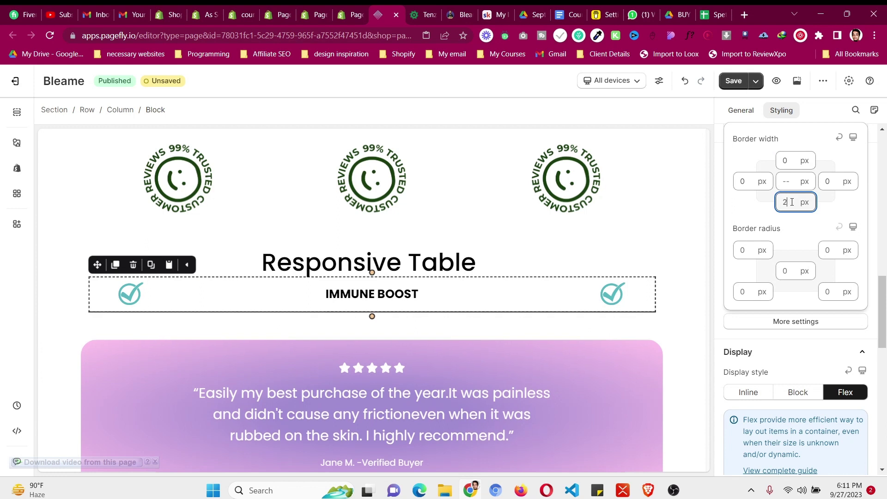
left_click(74, 275)
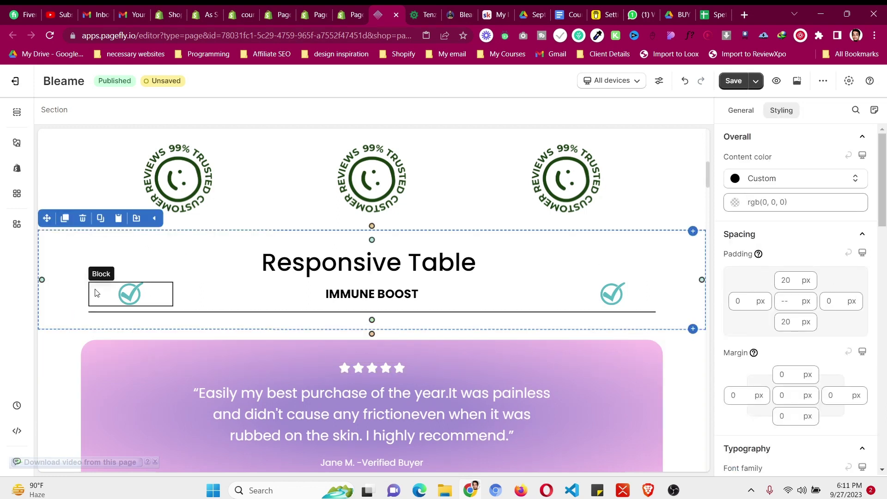
Step: Check the Responsive Table row in the Mobile view, and return to the All devices view
left_click(615, 81)
left_click(613, 167)
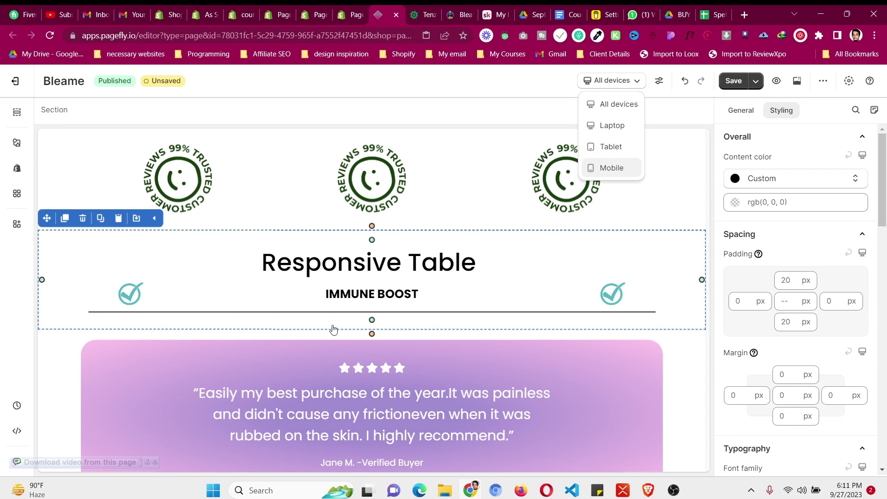
scroll(318, 339, "down", 6)
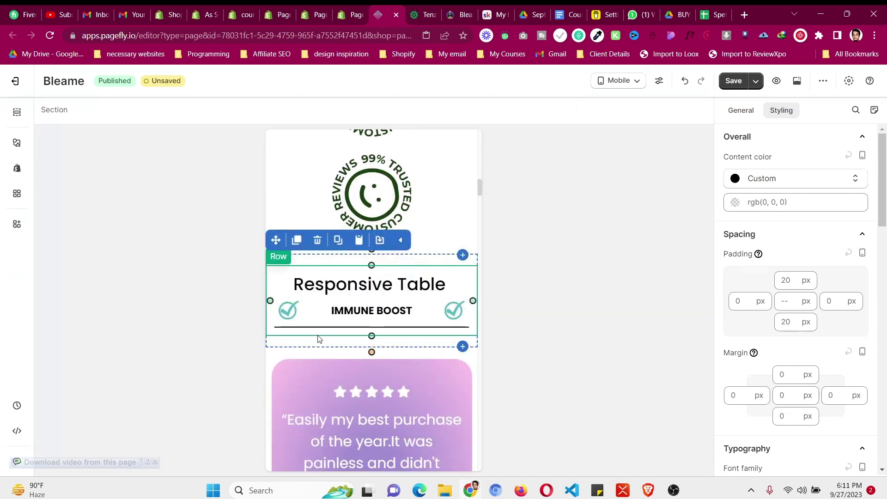
left_click(310, 329)
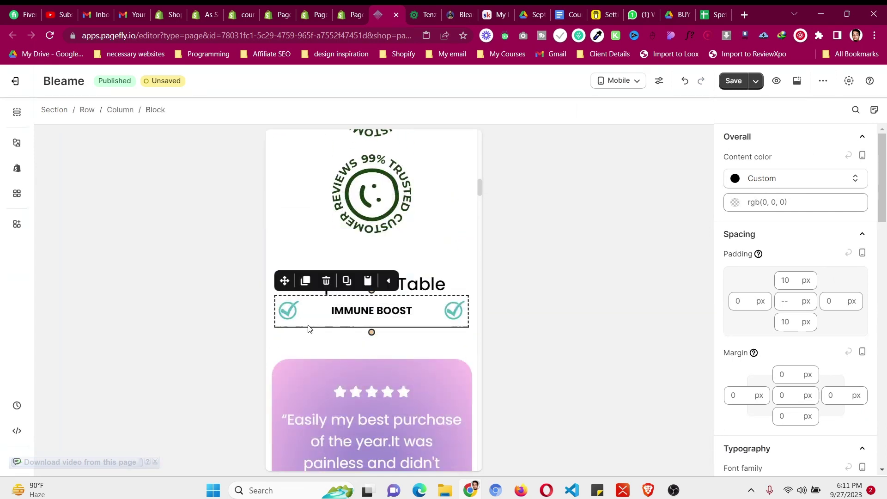
left_click(600, 86)
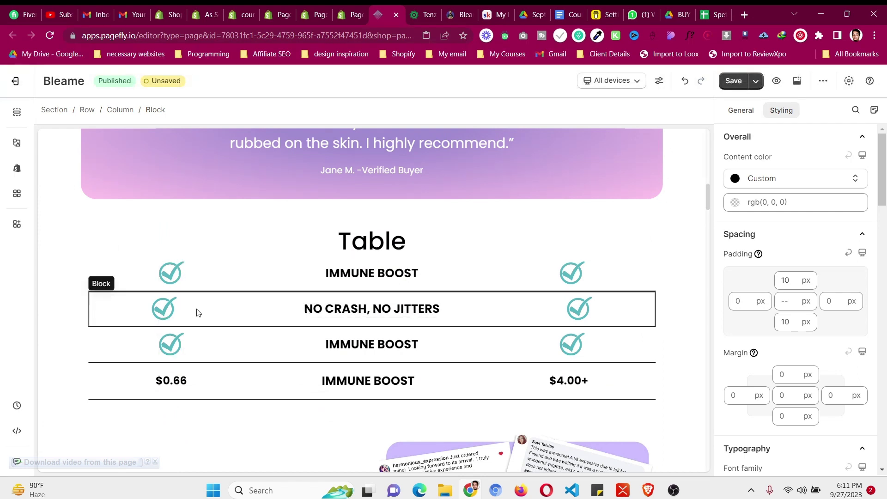
Step: Copy the "NO CRASH, NO JITTERS" paragraph text from the existing Table section
left_click(351, 309)
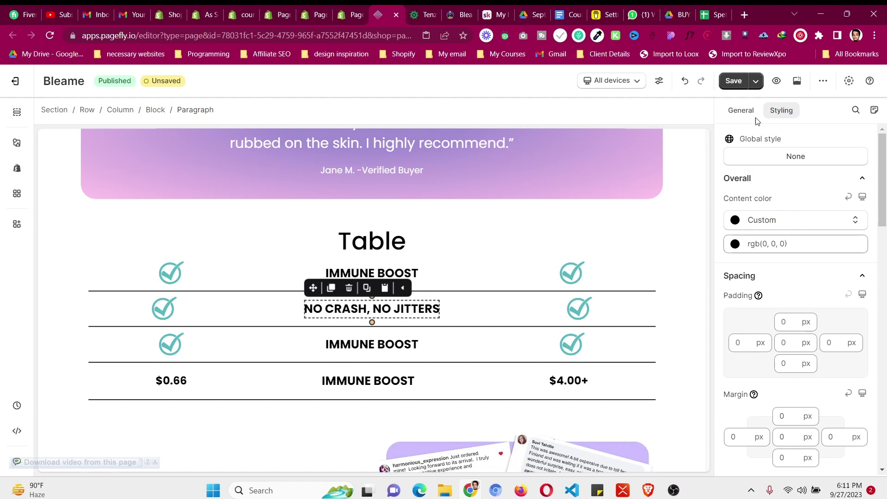
left_click(743, 111)
key("ctrl+a")
key("ctrl+c")
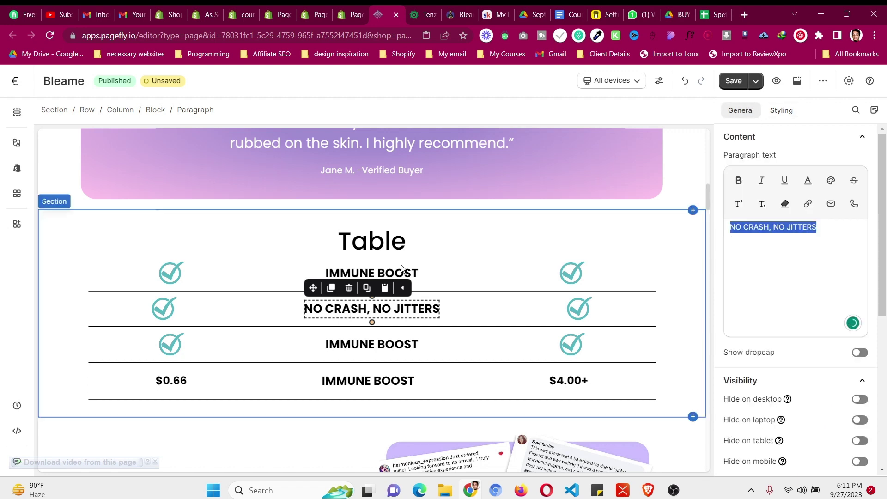
Step: Duplicate the outer flex block of the "IMMUNE BOOST" row under the Responsive Table heading
scroll(399, 266, "up", 8)
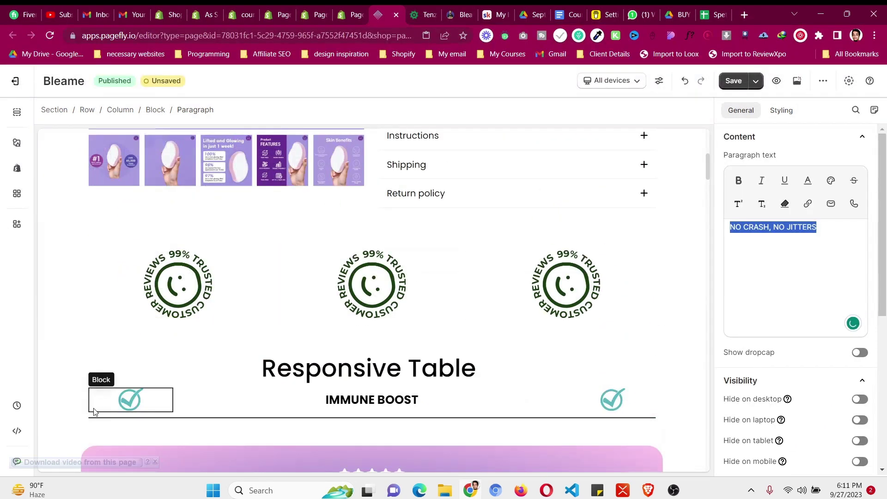
left_click(94, 418)
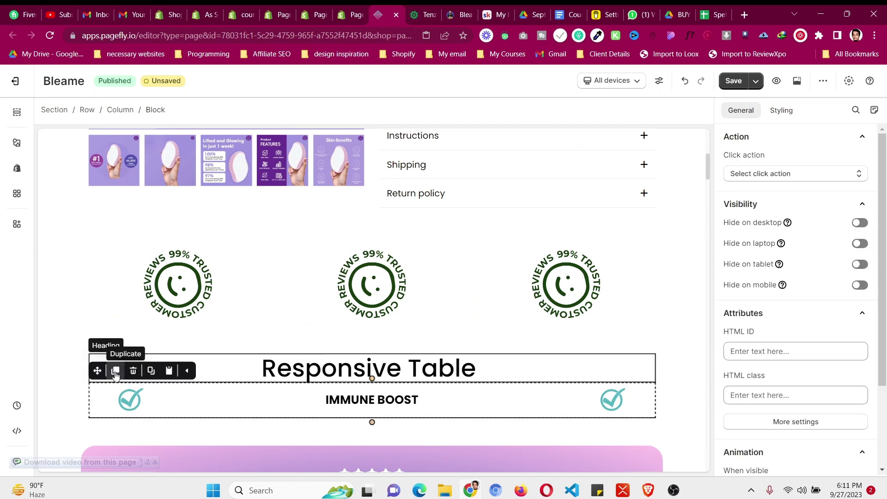
left_click(115, 371)
scroll(182, 321, "down", 1)
scroll(182, 321, "down", 2)
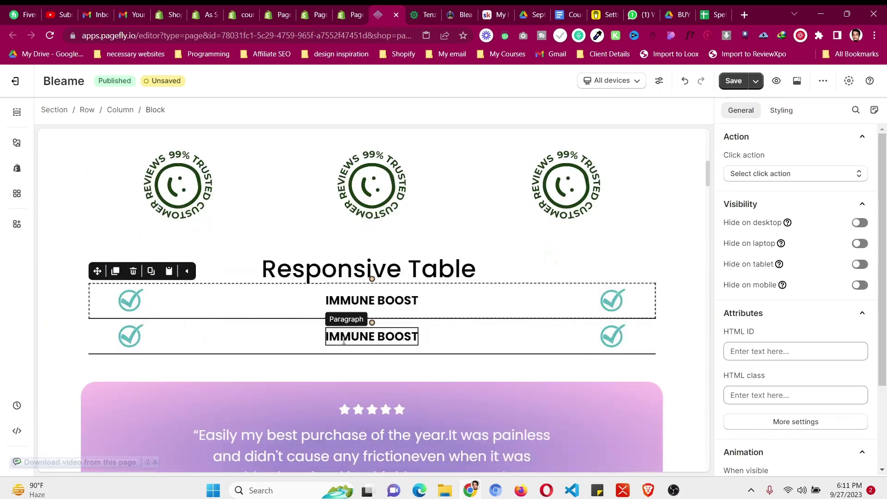
Step: Replace the duplicated row's paragraph text with the copied "NO CRASH, NO JITTERS" text
left_click(365, 337)
key("ctrl+a")
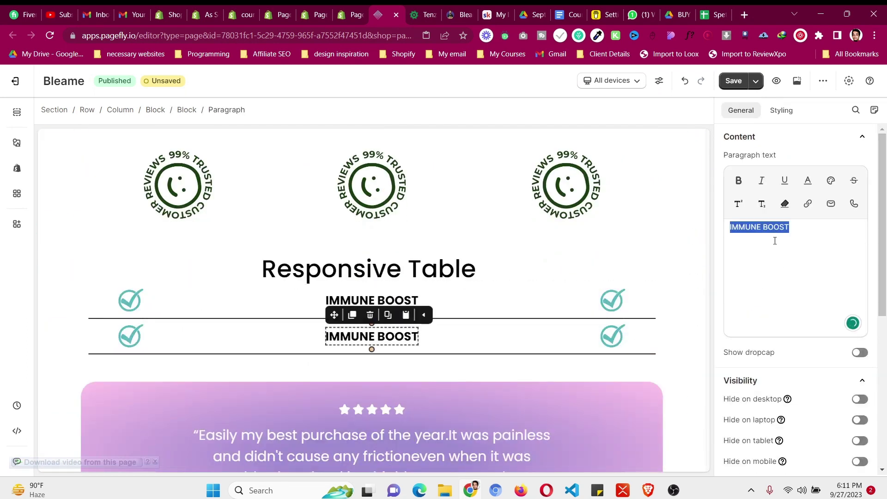
key("ctrl+v")
left_click(52, 304)
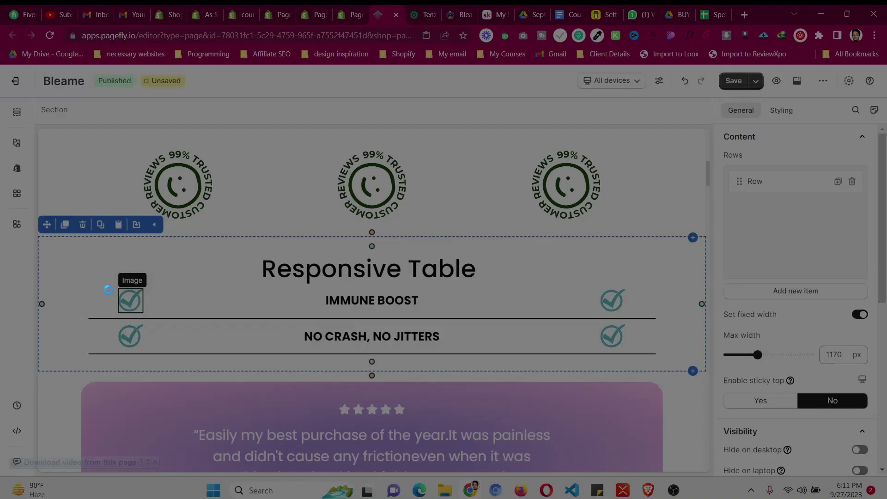
key("Print")
left_click_drag(118, 290, 632, 355)
left_click(625, 363)
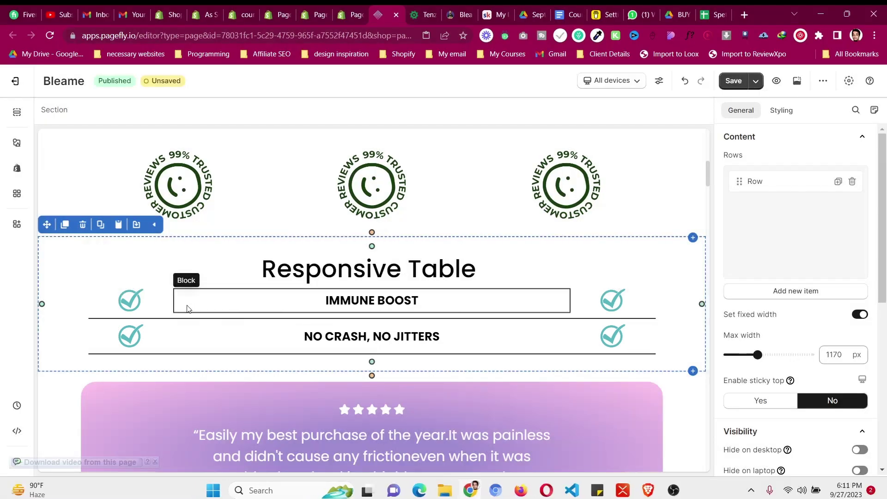
Step: Duplicate the outer block of the "NO CRASH, NO JITTERS" row twice in the Responsive Table
left_click(98, 332)
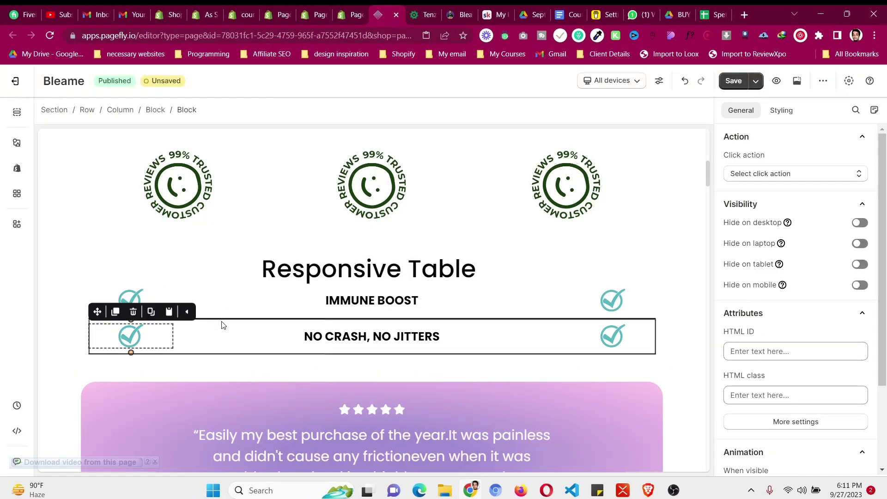
left_click(222, 325)
scroll(222, 325, "down", 1)
left_click(115, 257)
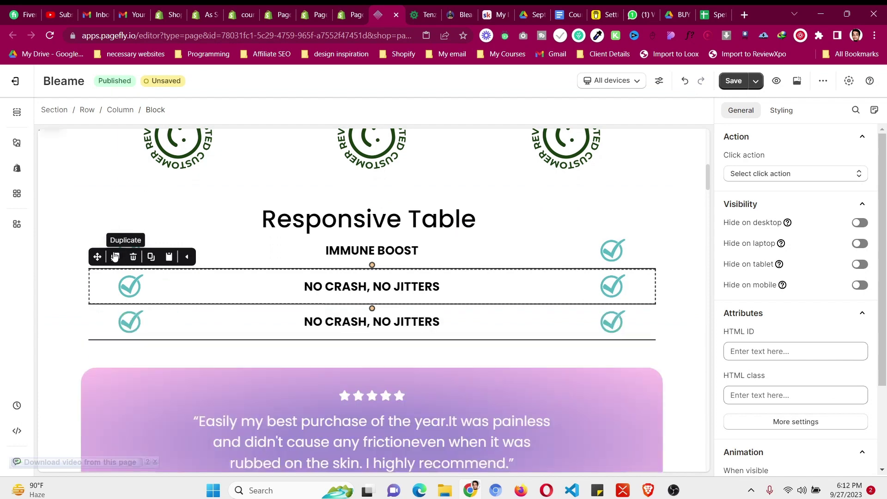
left_click(115, 257)
left_click(61, 291)
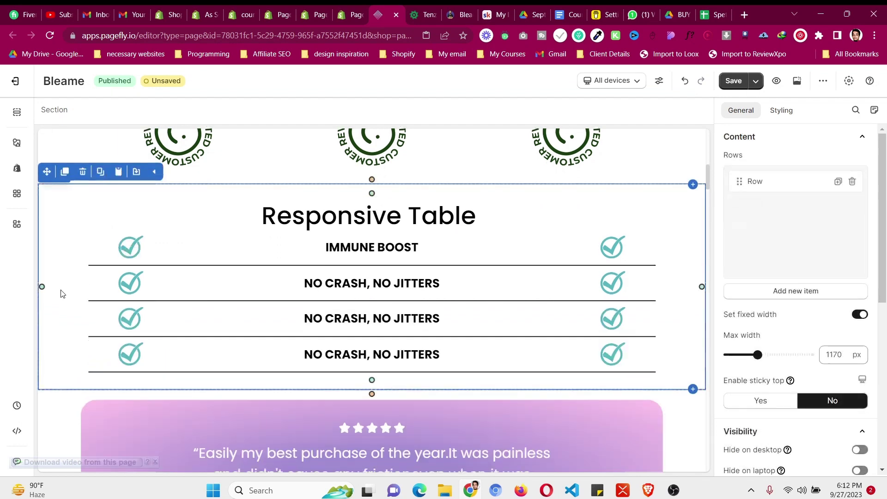
scroll(83, 273, "down", 3)
scroll(78, 265, "up", 3)
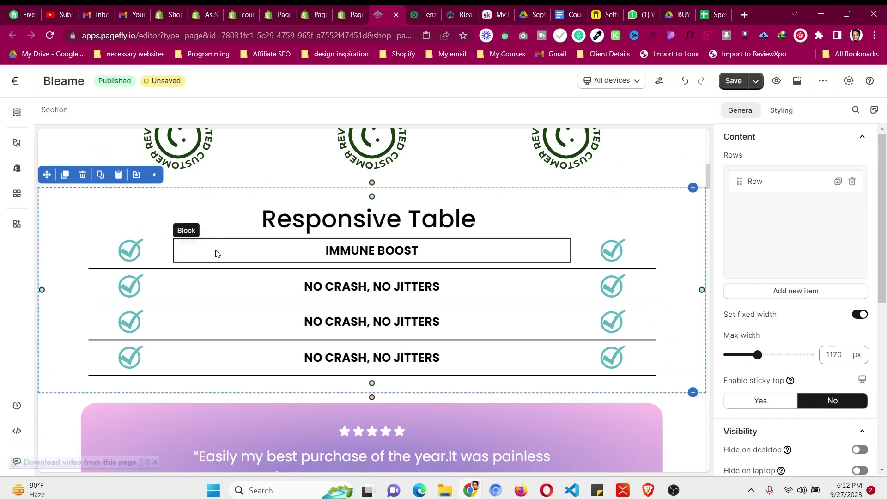
Step: Set the CSS width of the Responsive Table's "IMMUNE BOOST" text block to 50%
left_click(216, 253)
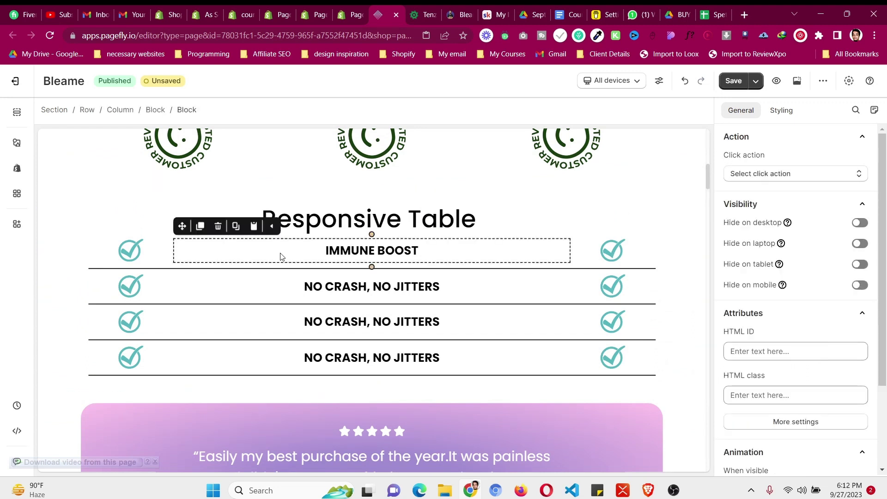
scroll(816, 333, "down", 3)
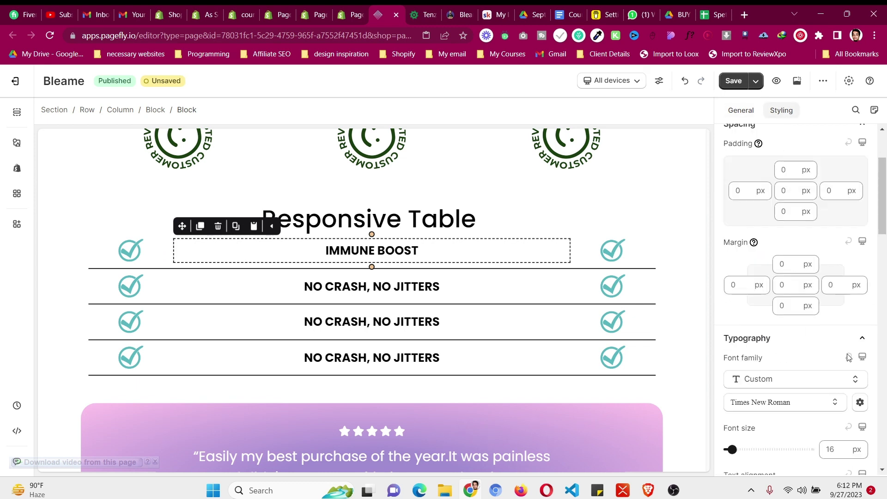
scroll(841, 358, "down", 15)
scroll(804, 393, "up", 2)
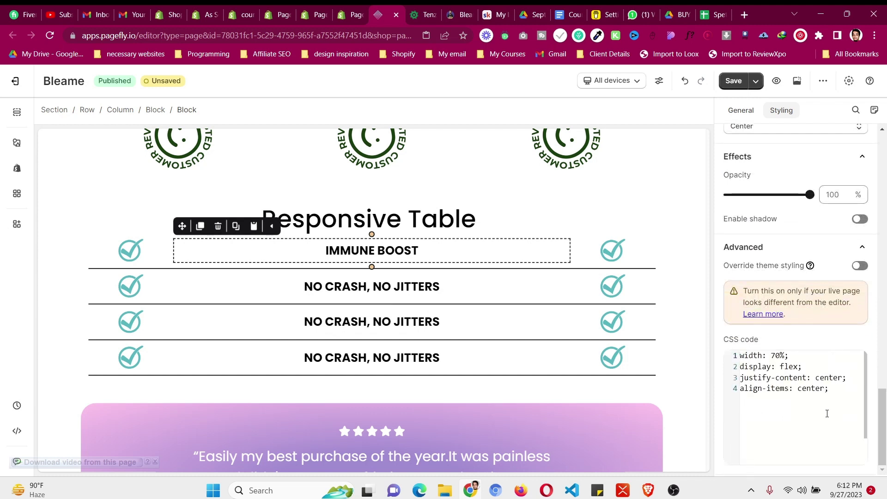
key("BackSpace")
type("5")
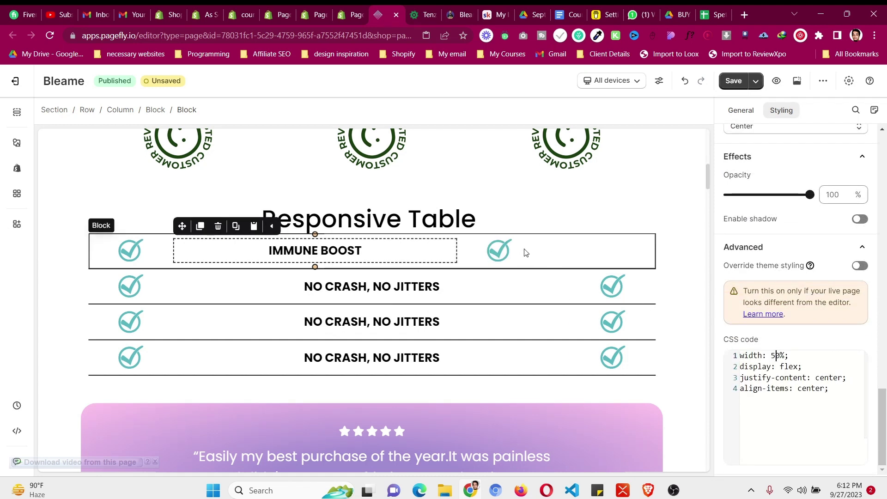
Step: Set the CSS width of both checkmark blocks in the "IMMUNE BOOST" row to 25%
left_click(500, 250)
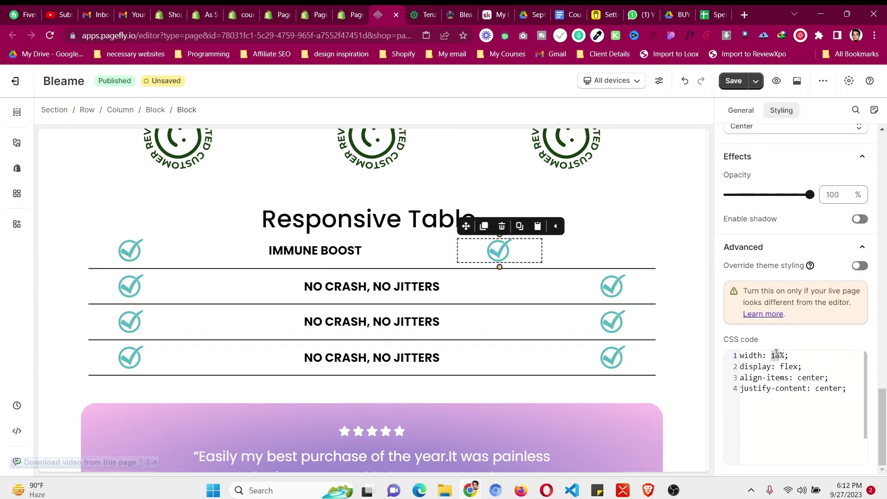
type("2")
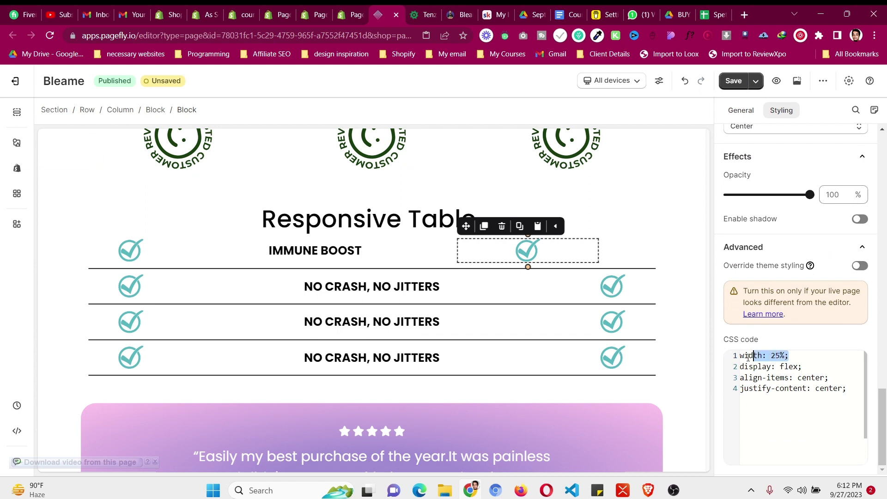
left_click(130, 251)
scroll(821, 392, "down", 10)
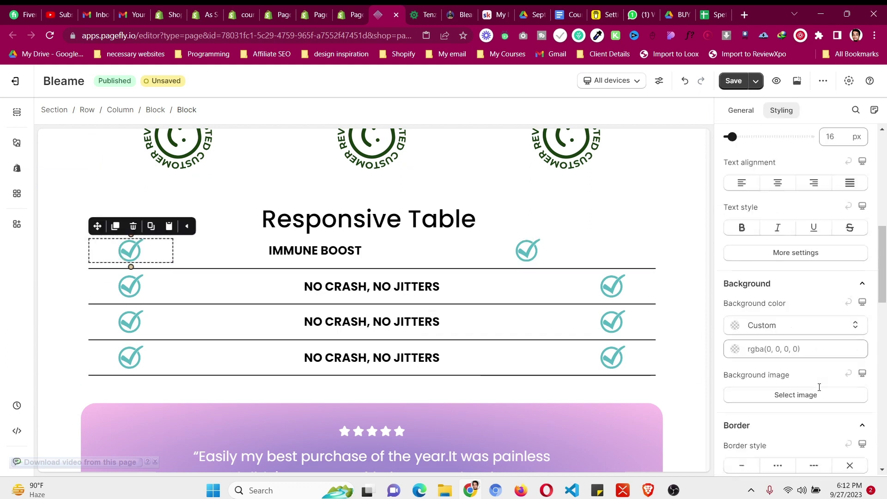
scroll(820, 391, "down", 8)
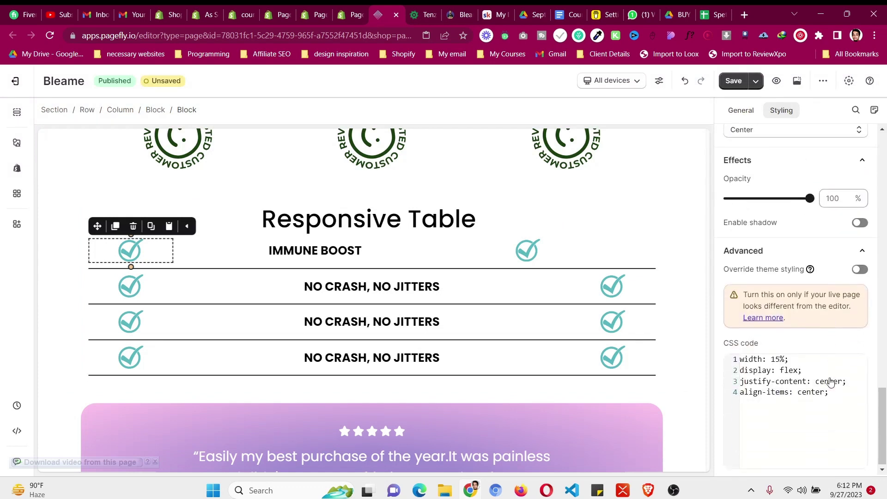
left_click_drag(793, 355, 738, 364)
key("shift+Up")
type("width: 25%;")
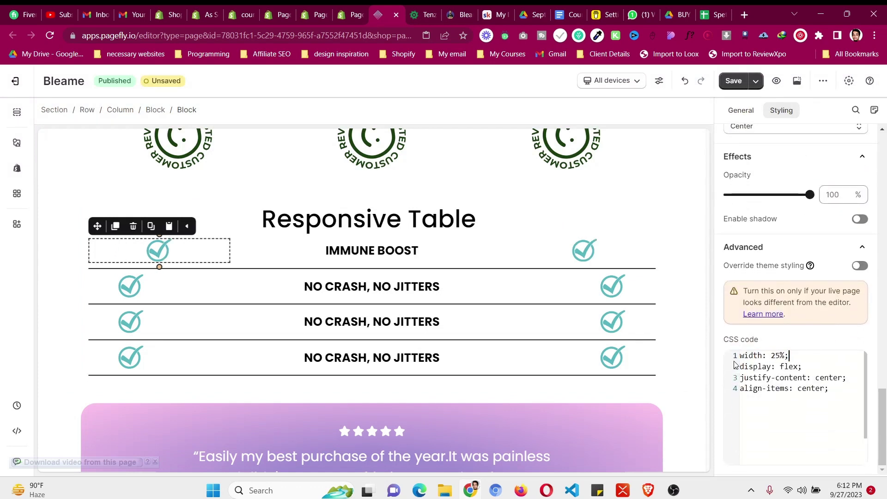
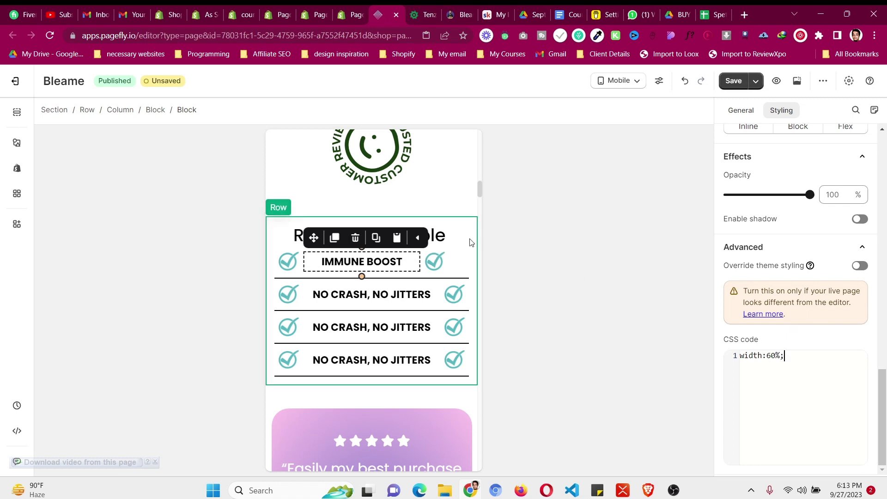
Step: Set the "IMMUNE BOOST" text block's CSS width to 70% for Mobile, and return to the All devices view
left_click(455, 266)
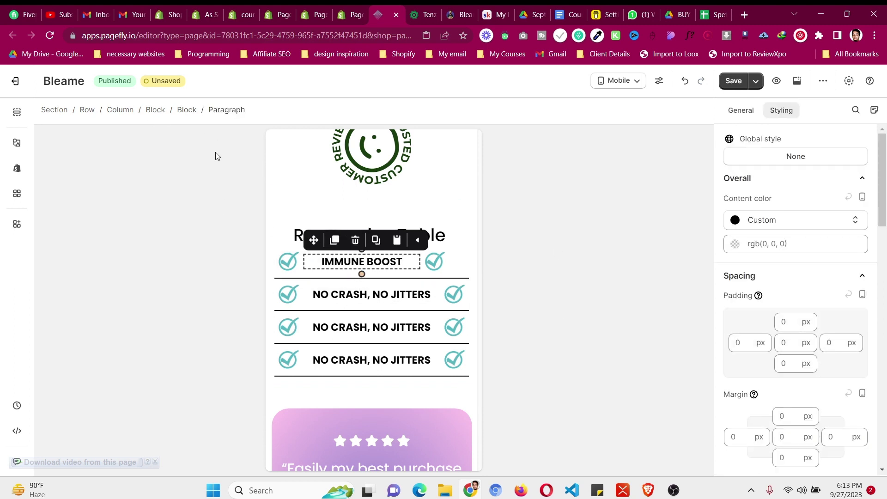
scroll(838, 258, "down", 10)
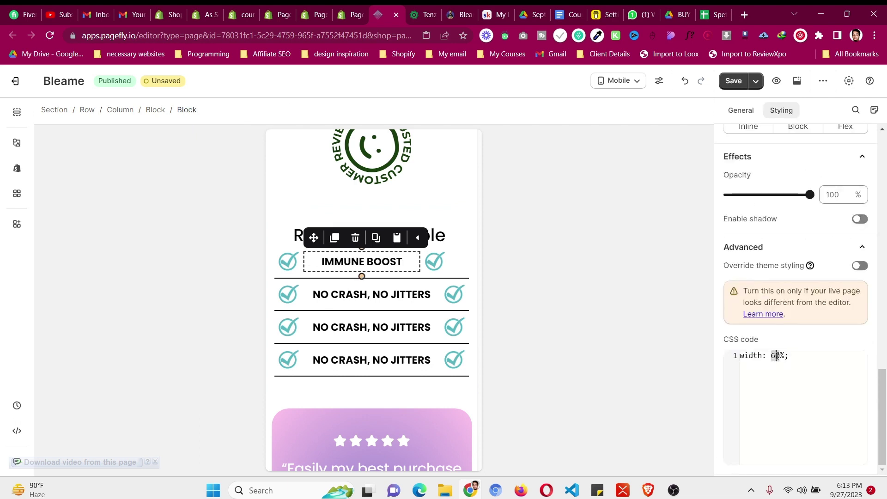
key("BackSpace")
type("7")
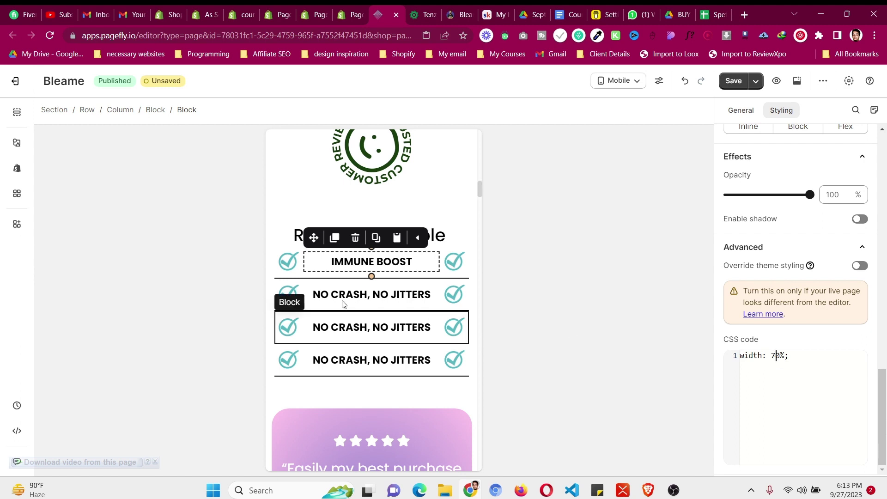
left_click(290, 239)
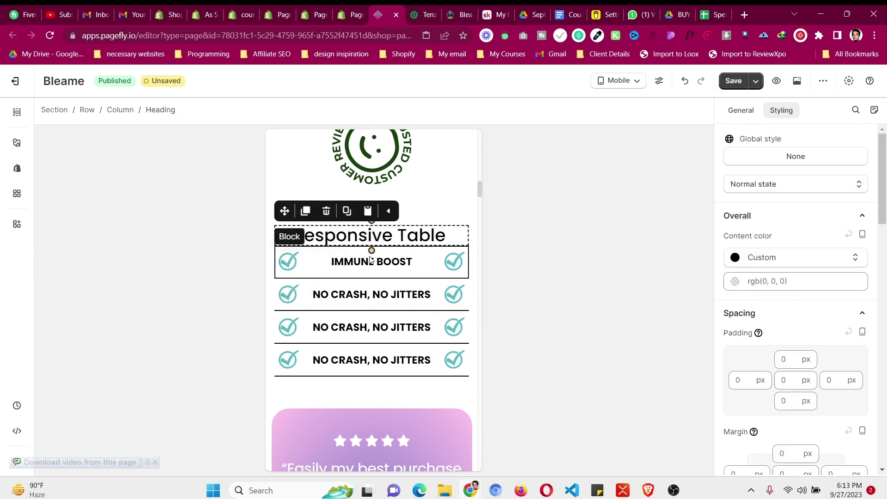
left_click(617, 82)
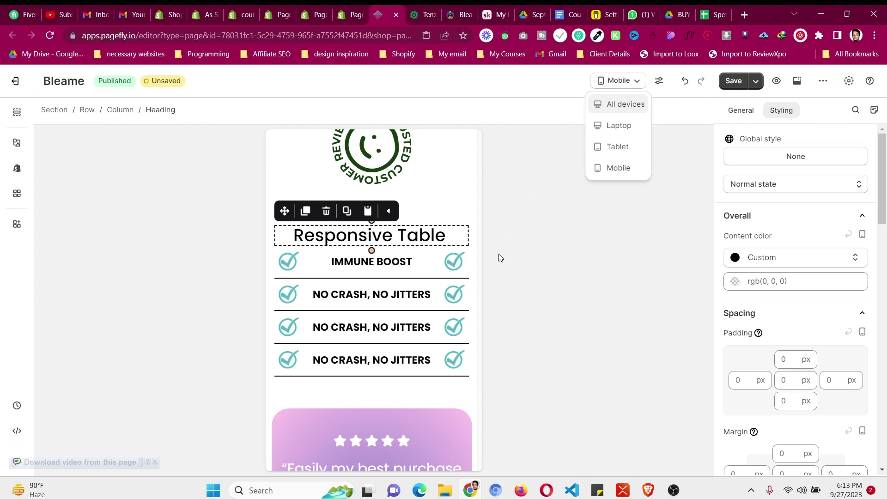
left_click(625, 104)
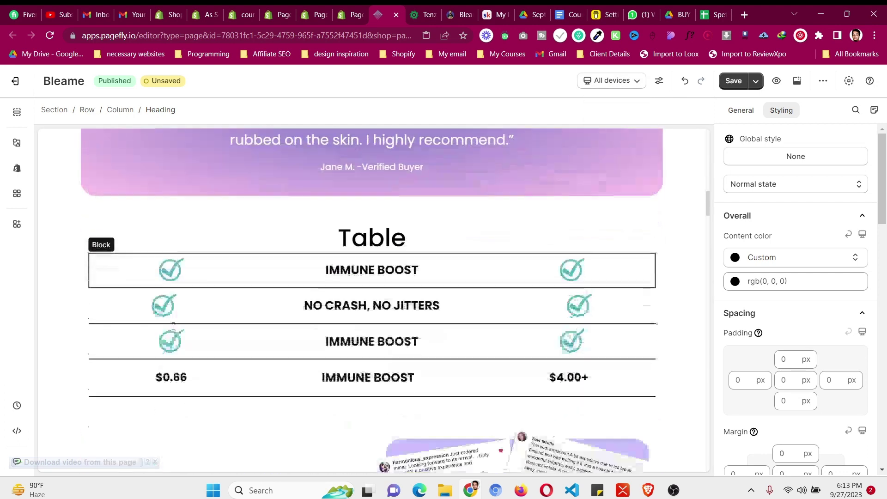
Step: Delete the "NO CRASH, NO JITTERS" row from the existing Table section
scroll(194, 287, "down", 1)
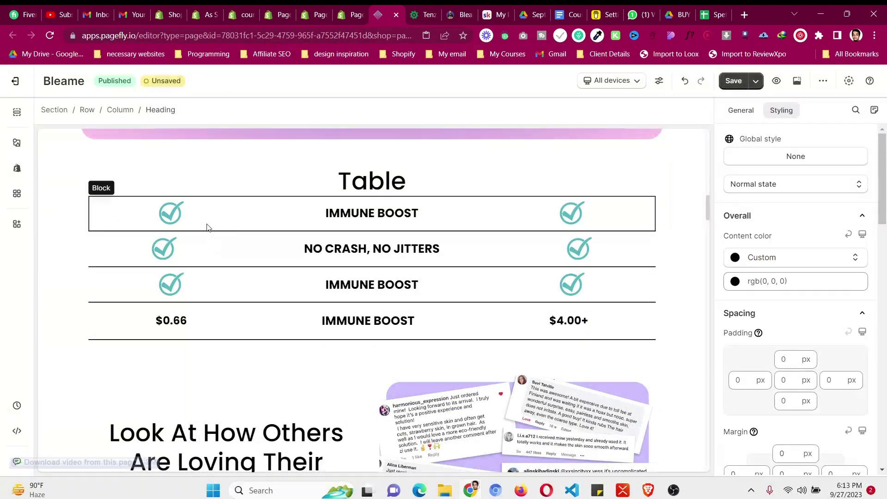
left_click(116, 236)
left_click(138, 220)
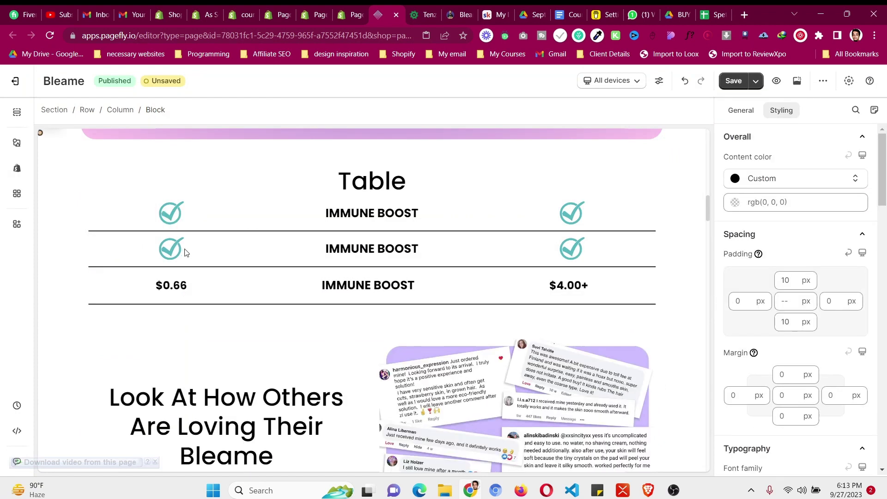
left_click(134, 223)
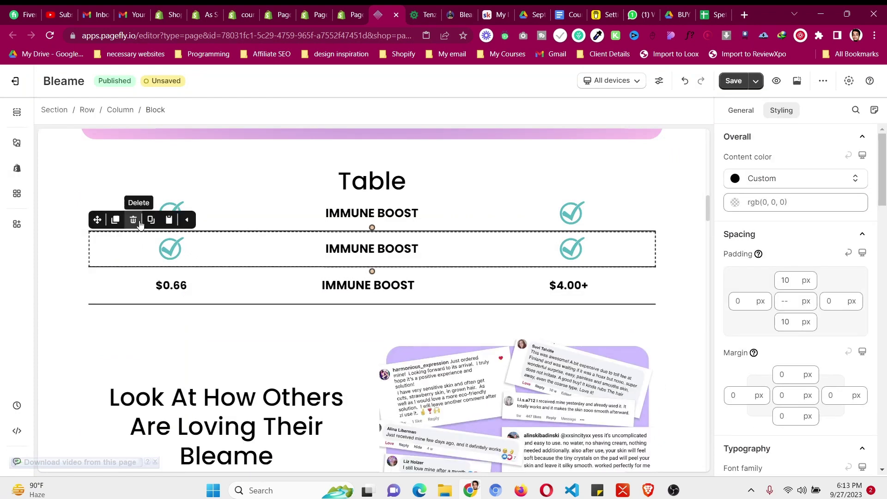
Step: Delete all three "NO CRASH, NO JITTERS" rows from the Responsive Table section
scroll(181, 243, "up", 1)
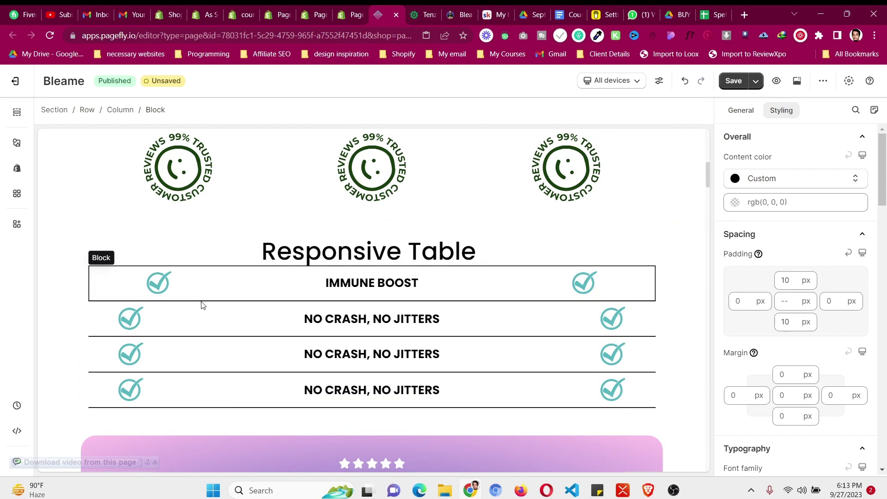
left_click(153, 298)
left_click(136, 290)
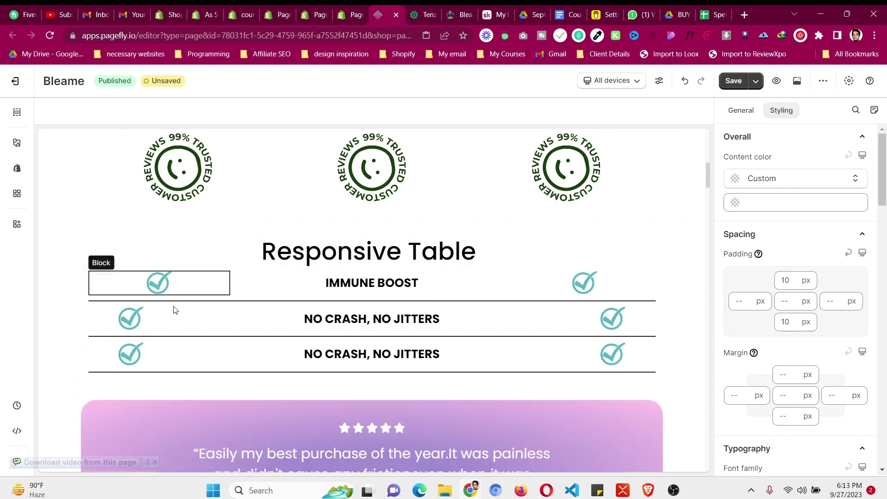
left_click(194, 308)
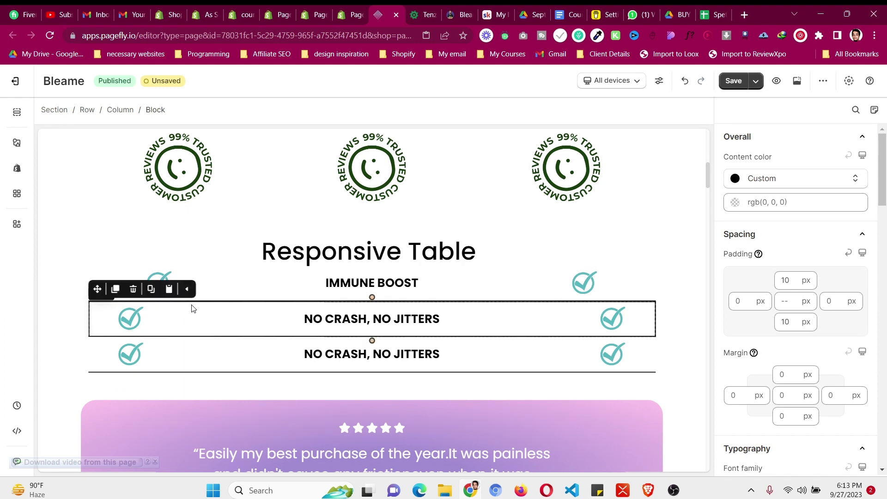
left_click(134, 289)
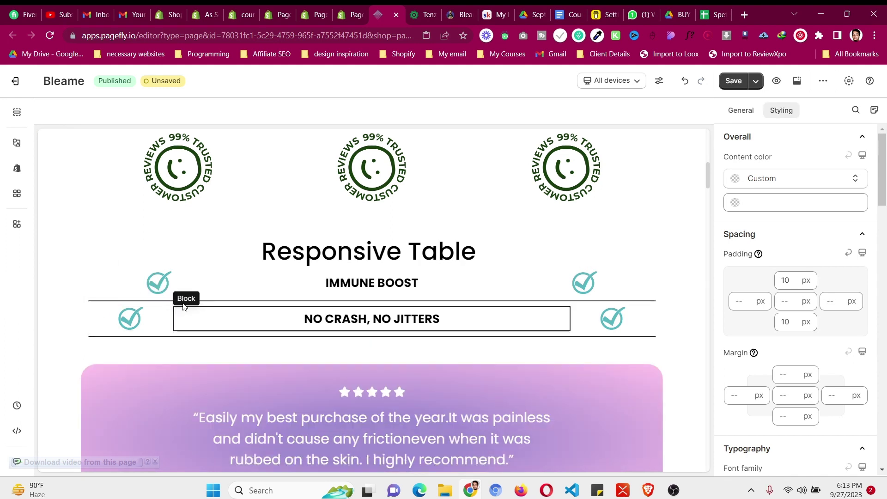
left_click(139, 295)
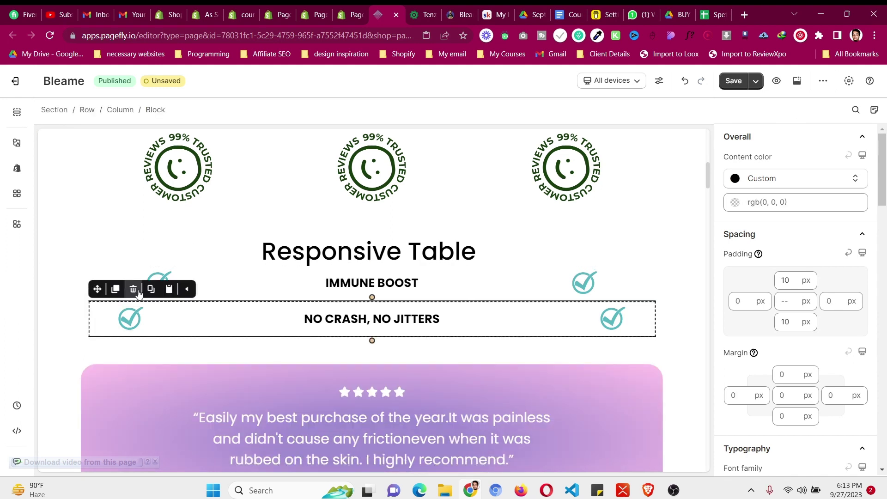
left_click(133, 289)
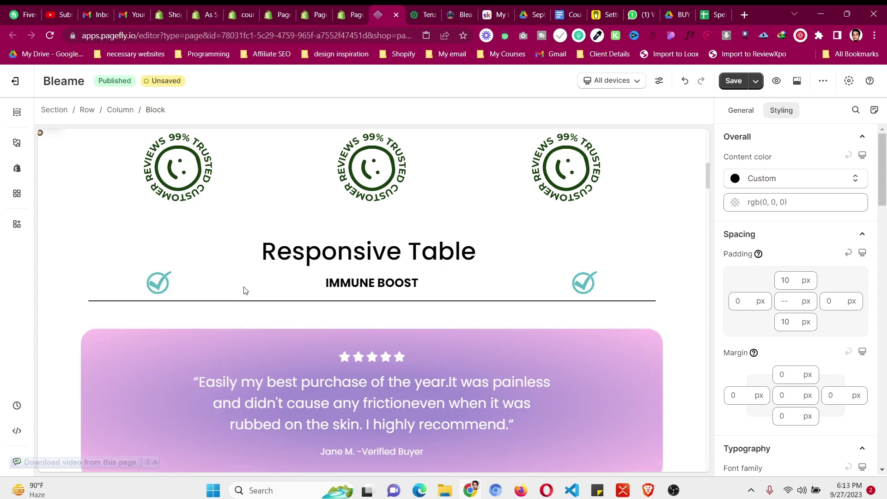
Step: Duplicate the outer block of the Responsive Table's "IMMUNE BOOST" row twice
left_click(109, 281)
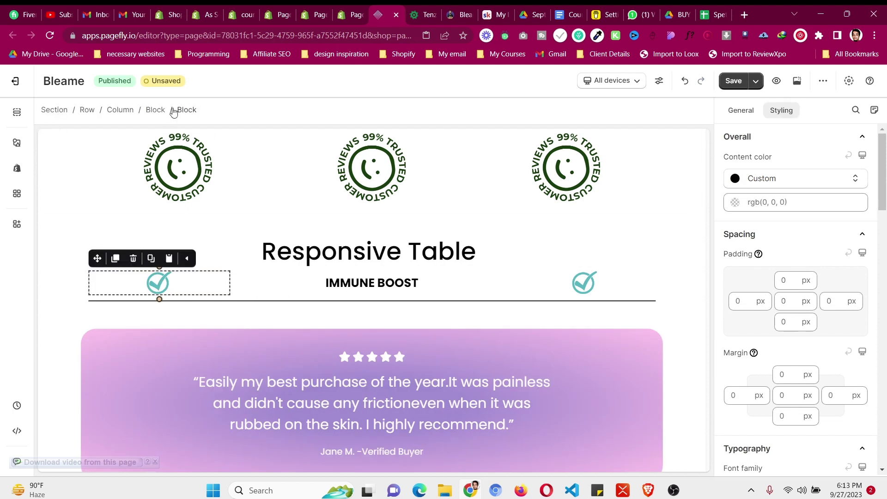
left_click(155, 111)
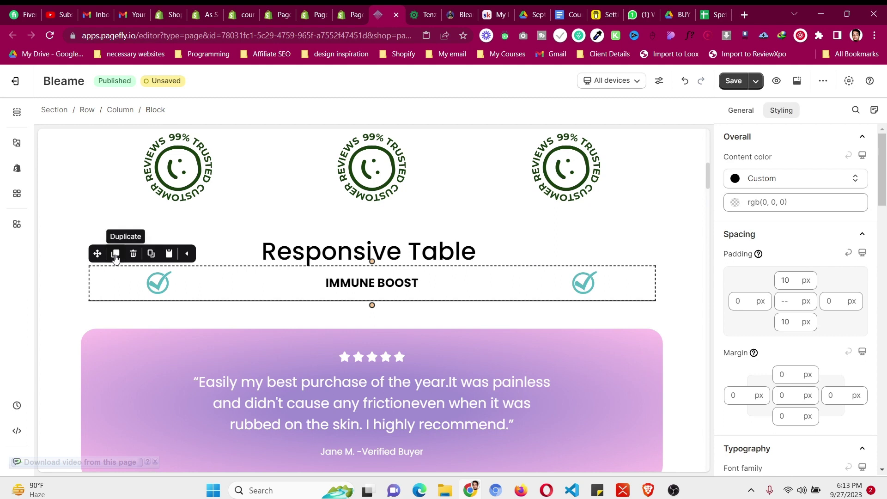
left_click(115, 254)
left_click(115, 254)
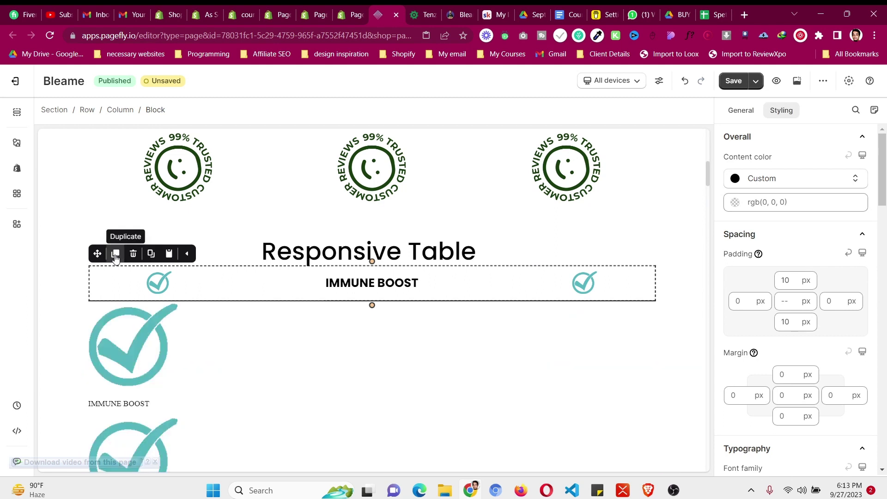
left_click(63, 308)
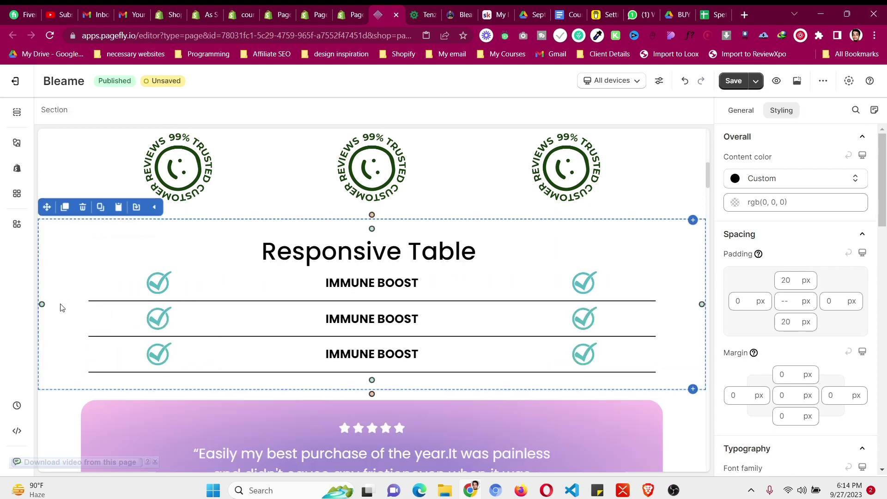
scroll(63, 308, "down", 8)
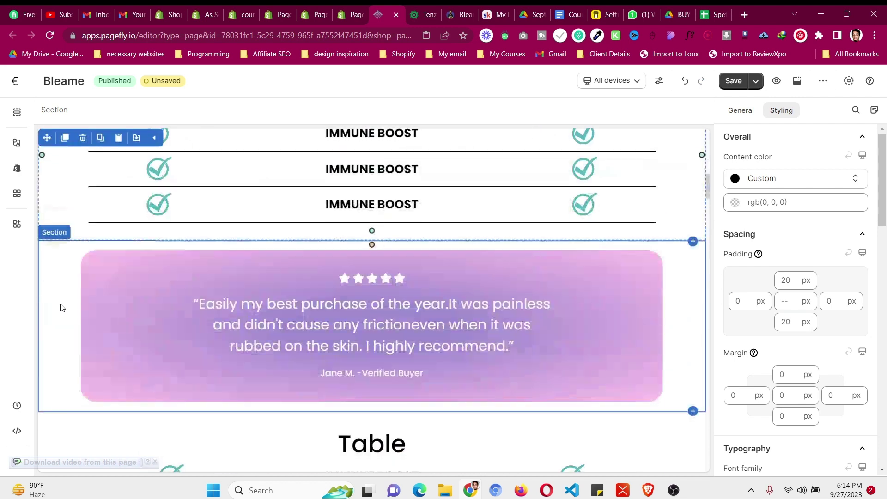
scroll(63, 308, "up", 10)
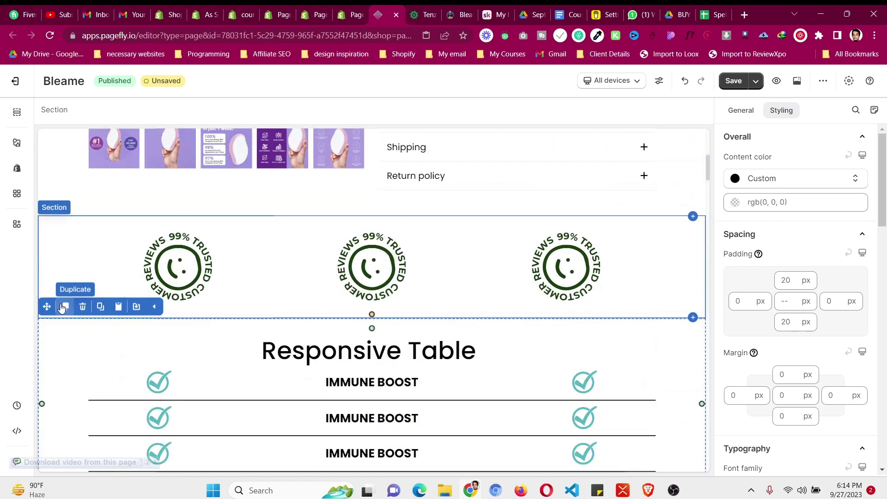
left_click(62, 243)
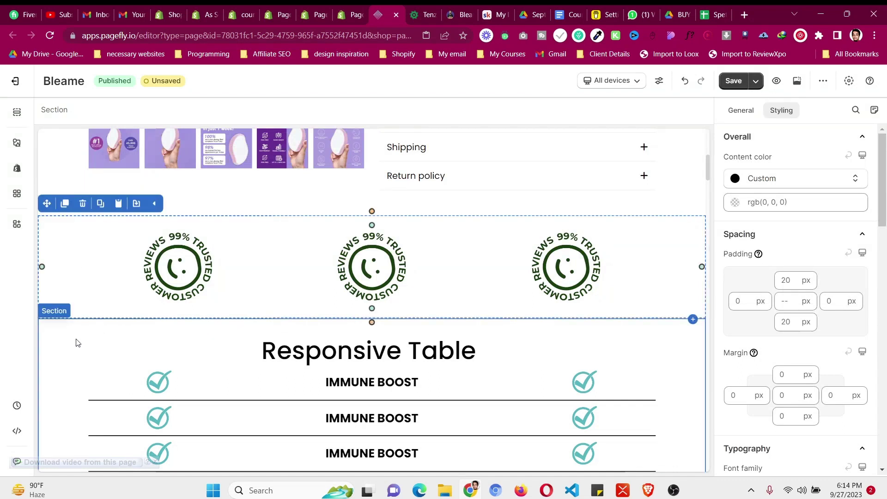
left_click(78, 342)
scroll(76, 341, "down", 1)
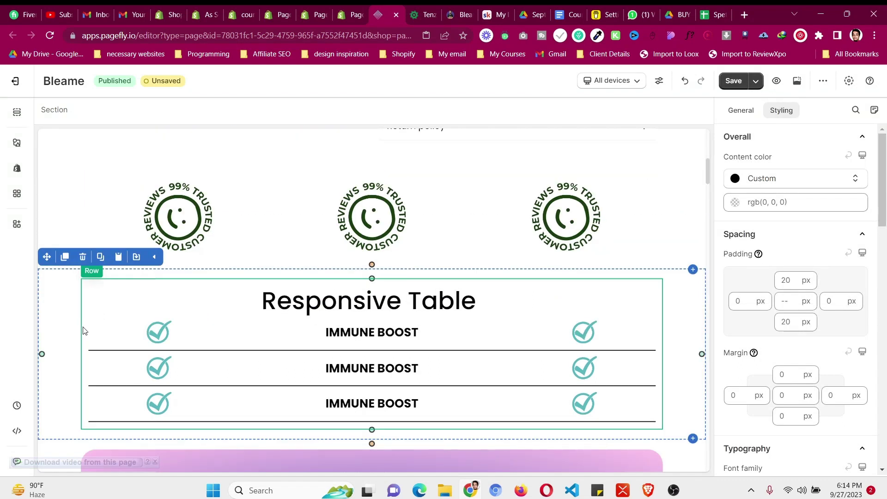